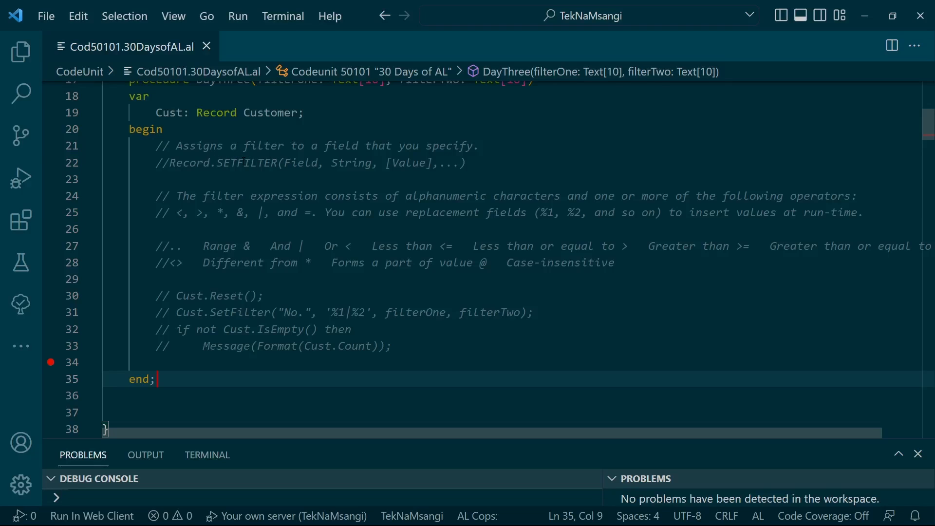
# Walk through the SETFILTER syntax comment, highlighting the Field and String parameters.
pyautogui.click(243, 162)
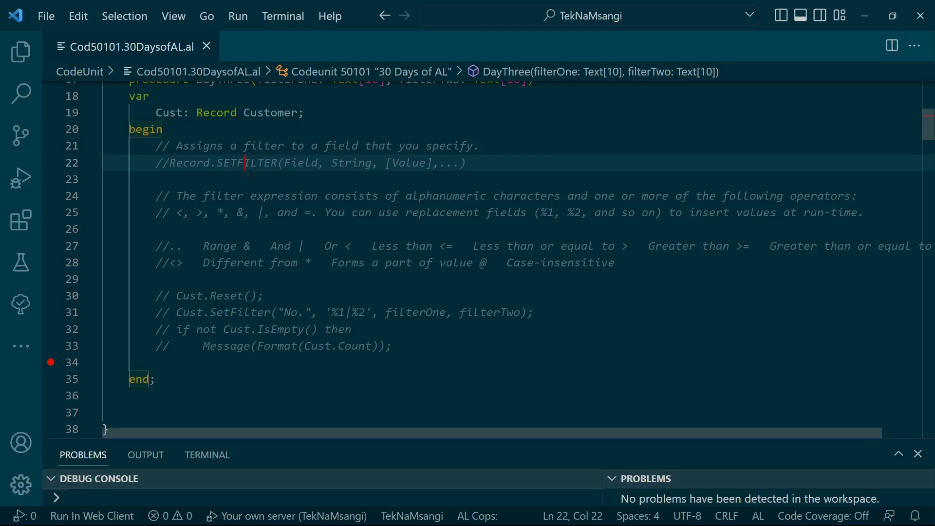
pyautogui.moveTo(170, 162); pyautogui.dragTo(223, 162)
pyautogui.click(224, 163)
pyautogui.doubleClick(244, 164)
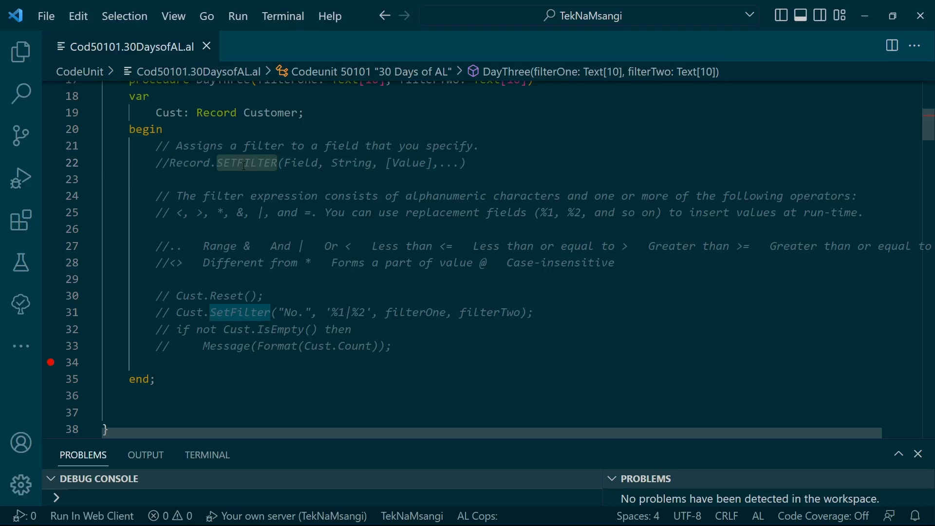
pyautogui.click(310, 162)
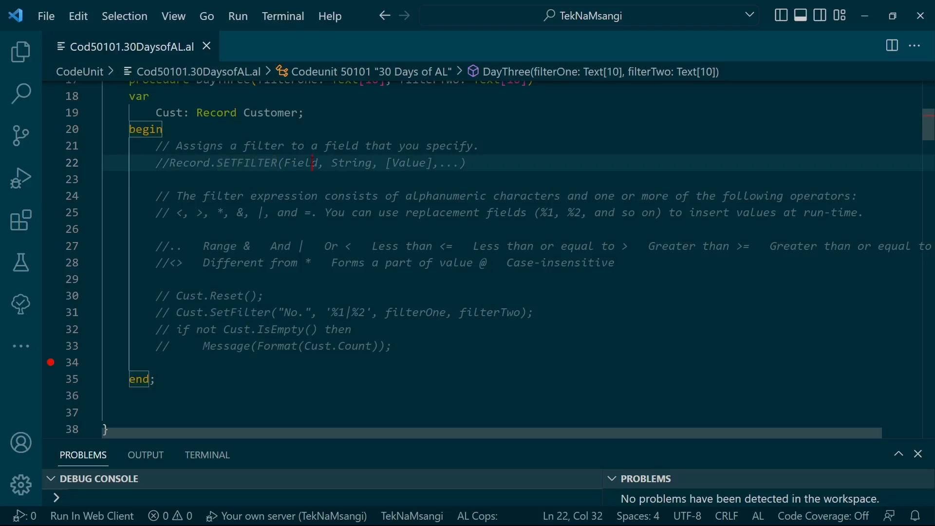
pyautogui.doubleClick(351, 164)
pyautogui.tripleClick(351, 163)
pyautogui.doubleClick(351, 163)
pyautogui.click(352, 162)
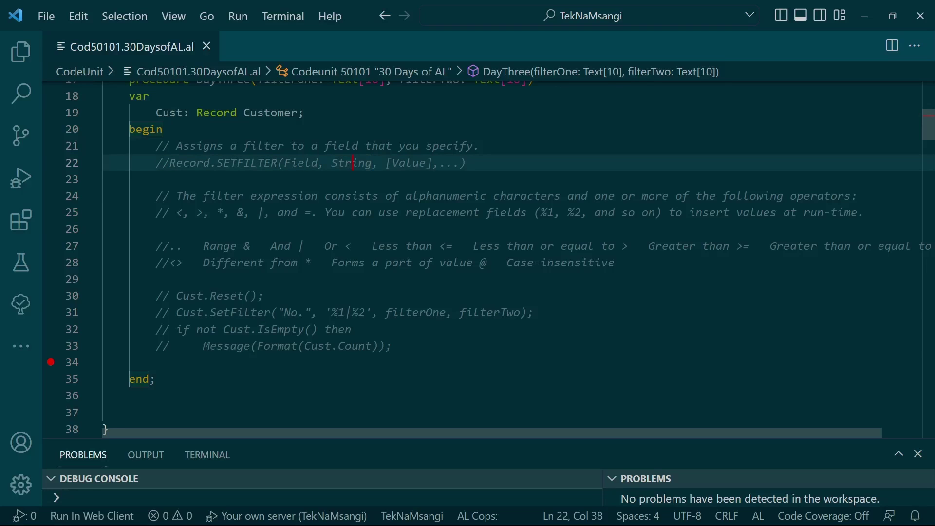
pyautogui.click(485, 157)
pyautogui.press('Return')
pyautogui.press('Return')
pyautogui.write('Cus')
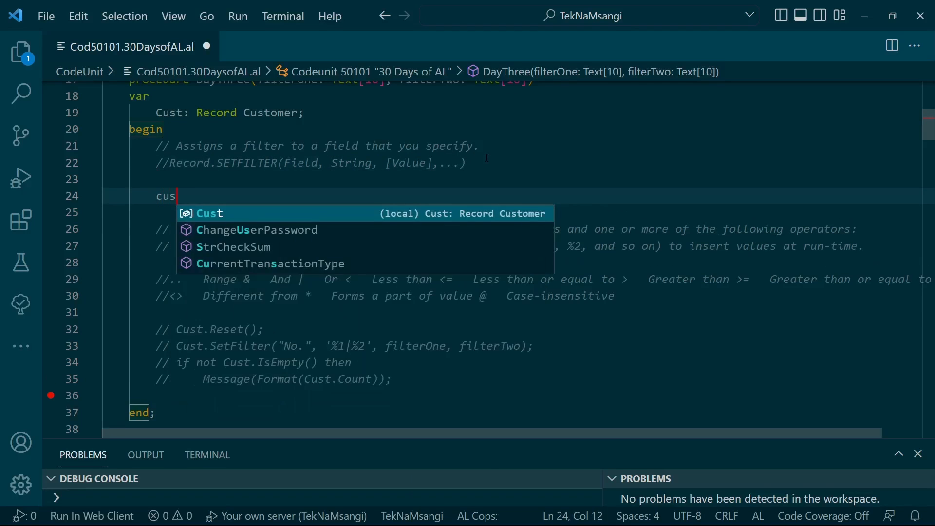
pyautogui.write('t.setf')
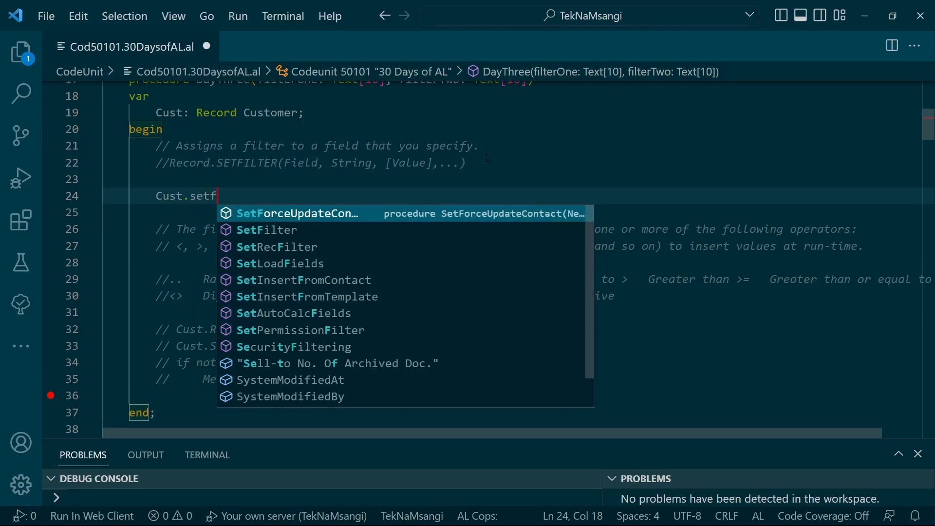
pyautogui.write("i(Name,'Msangi');")
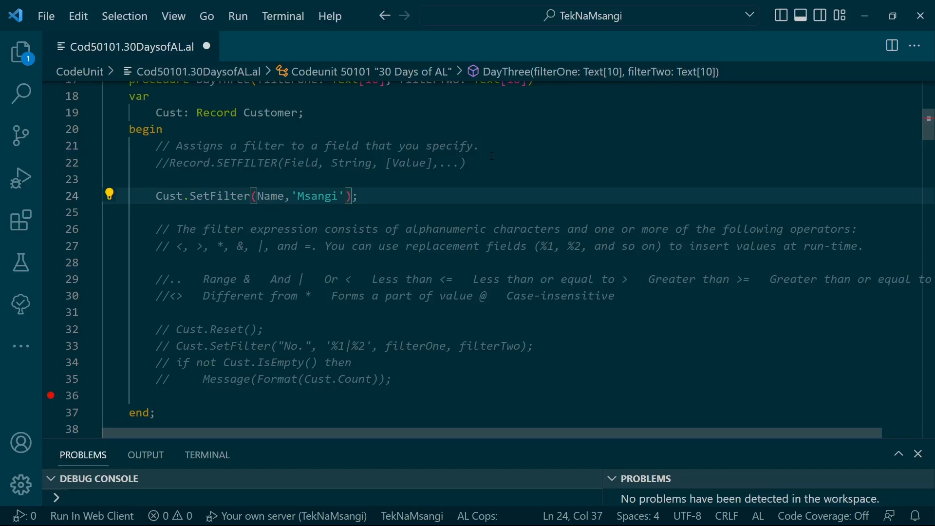
pyautogui.press('End')
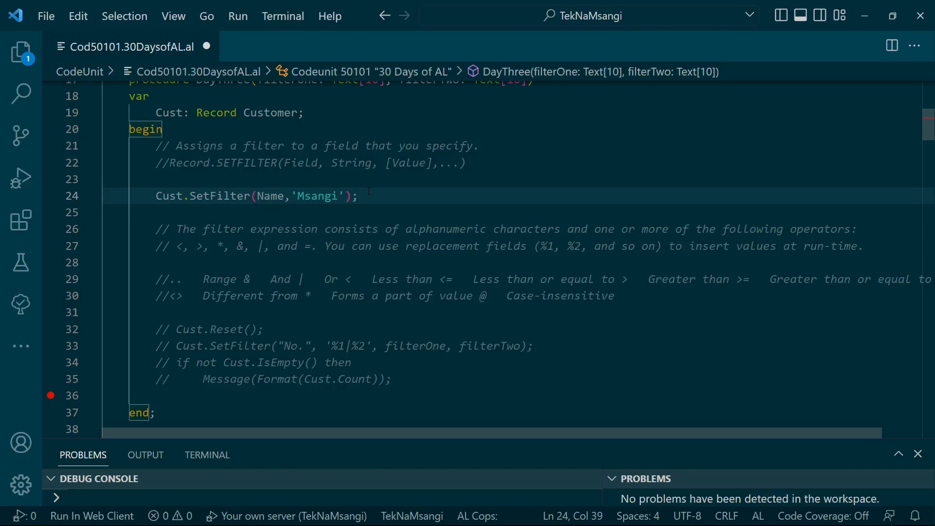
pyautogui.doubleClick(319, 196)
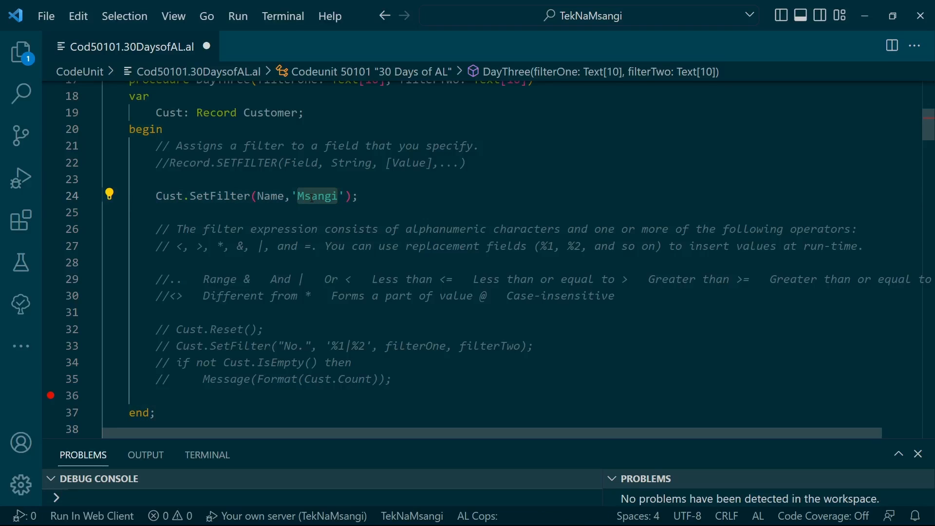
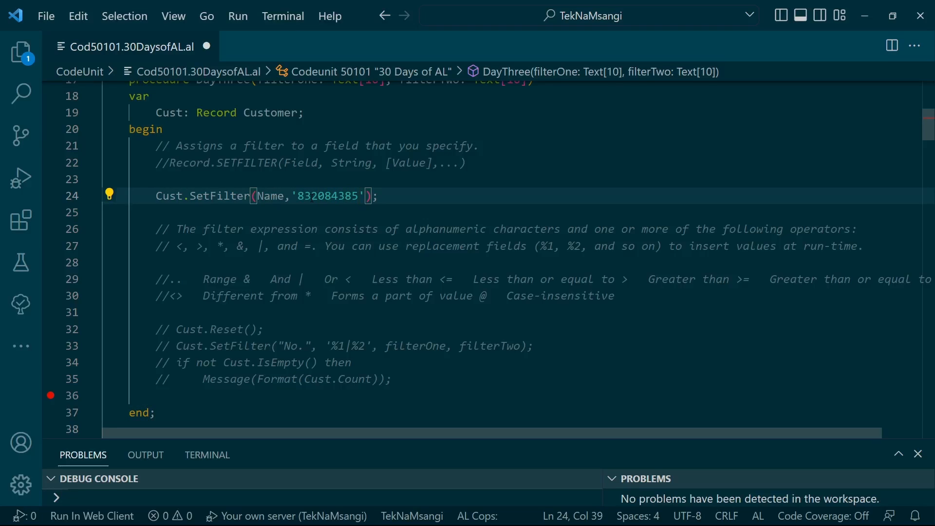
pyautogui.hotkey('ctrl', 's')
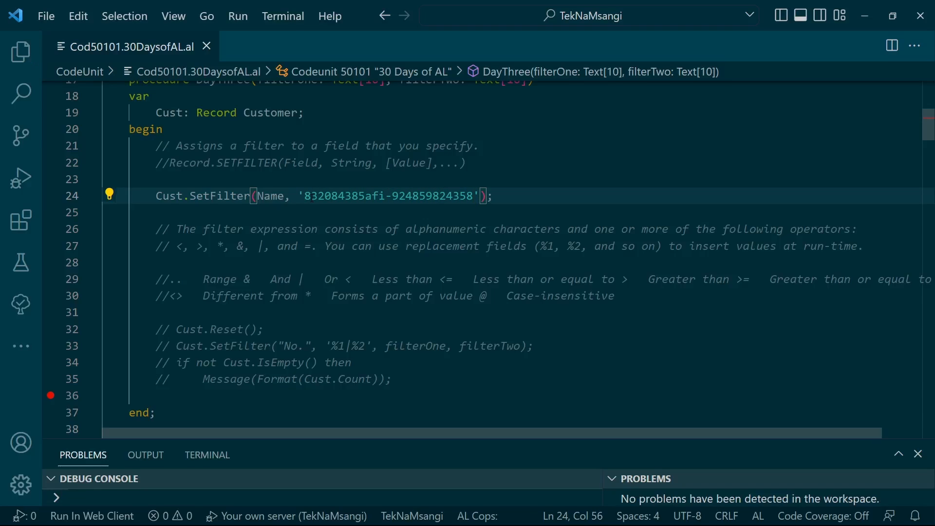
# Review the new SetFilter statement on Name and select it for deletion.
pyautogui.tripleClick(309, 195)
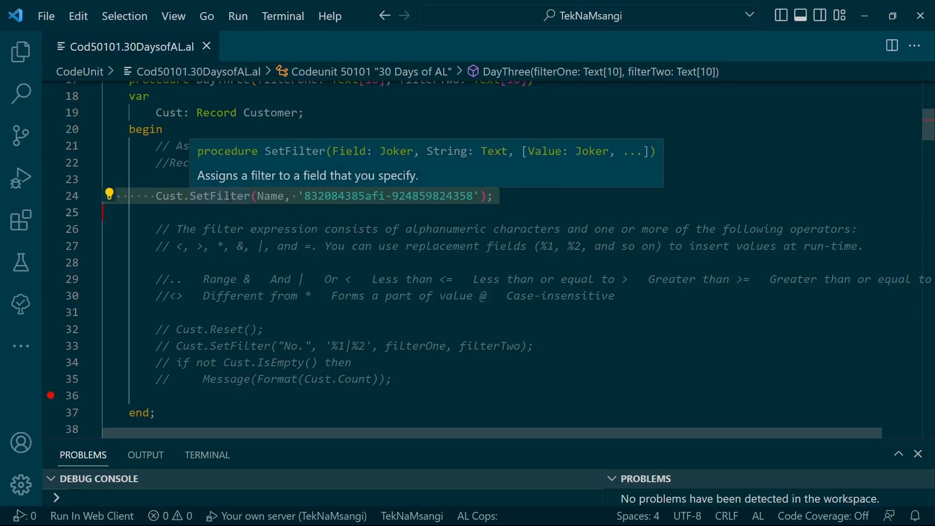
pyautogui.click(246, 195)
pyautogui.tripleClick(270, 195)
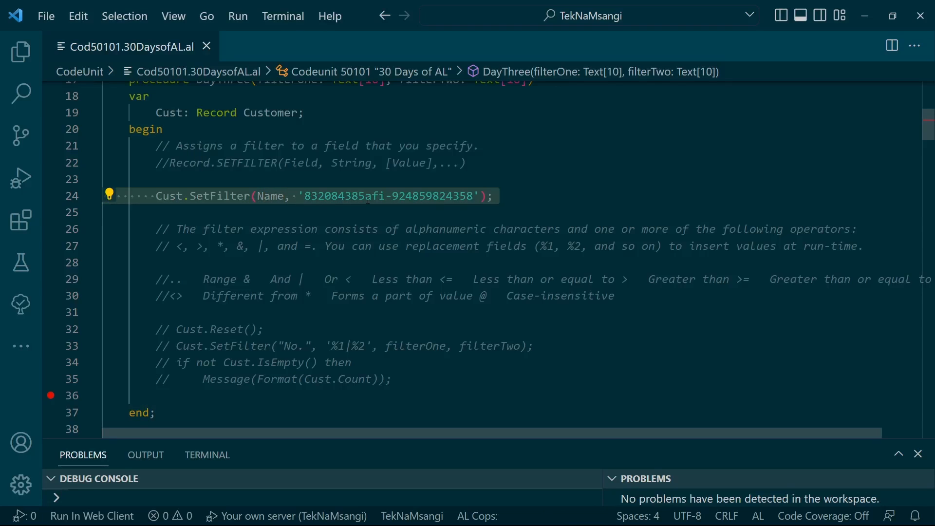
pyautogui.click(363, 169)
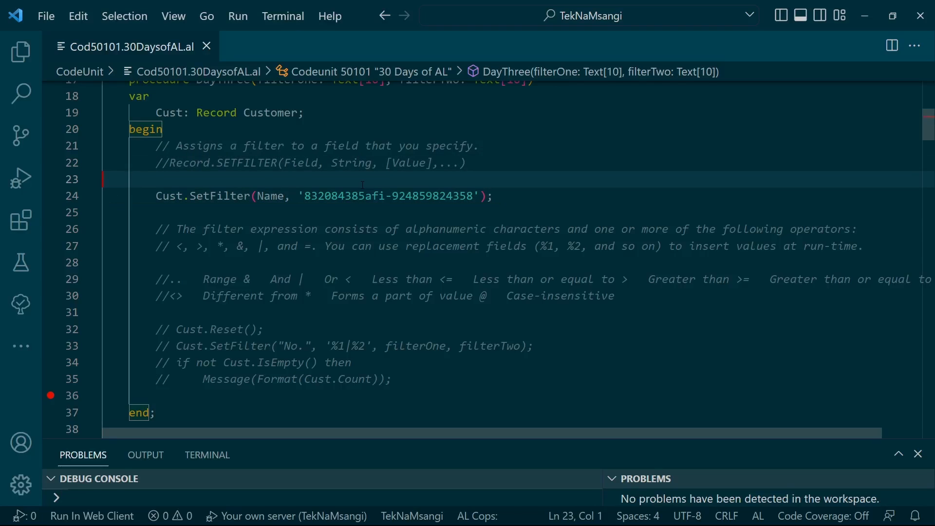
pyautogui.doubleClick(361, 196)
pyautogui.tripleClick(362, 196)
# Delete the test SetFilter statement and review the Value, operators and replacement-field notes.
pyautogui.press('BackSpace')
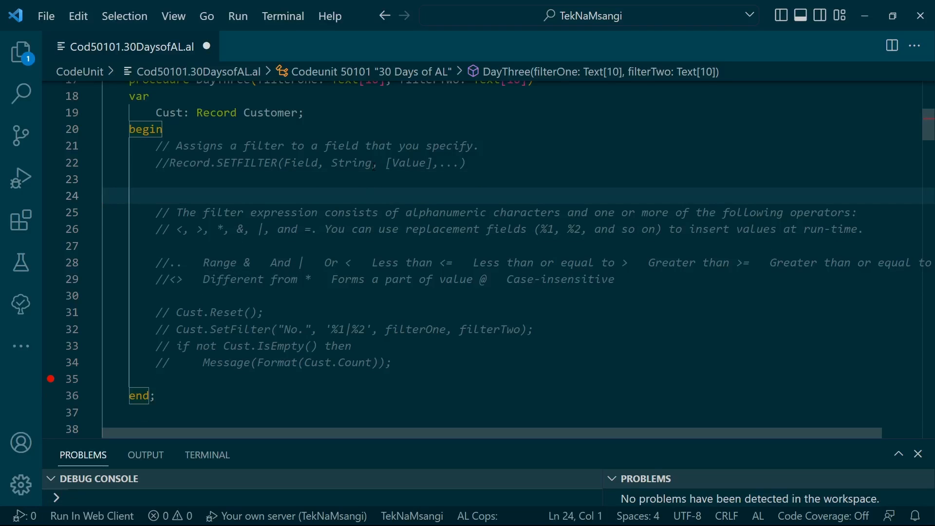
pyautogui.click(387, 163)
pyautogui.moveTo(387, 162); pyautogui.dragTo(465, 163)
pyautogui.click(400, 212)
pyautogui.click(387, 162)
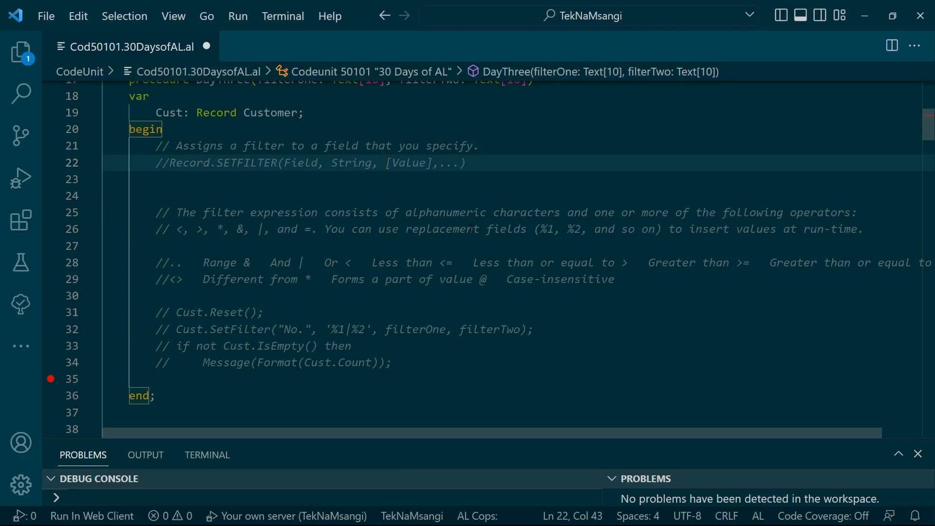
pyautogui.click(743, 229)
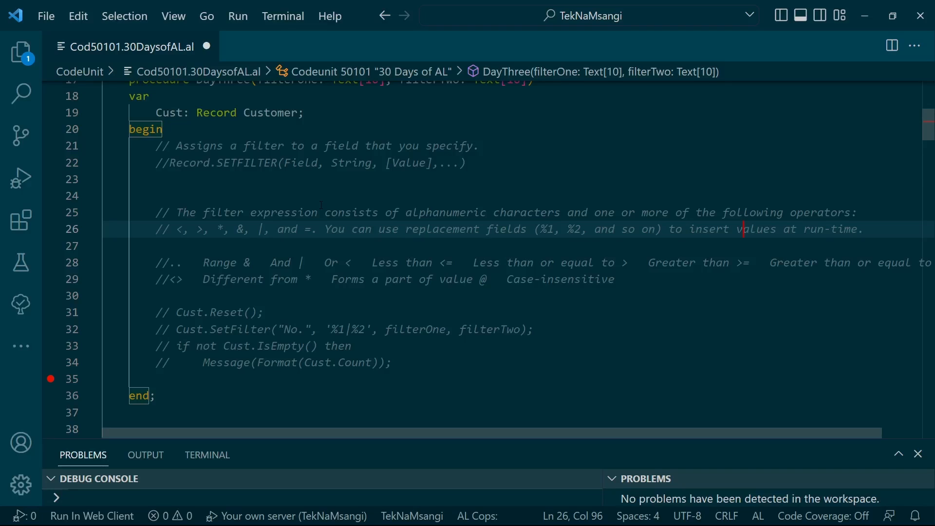
# Write Cust.SetFilter(Name,'%1','Msangi'); on a fresh line using IntelliSense completions.
pyautogui.click(203, 179)
pyautogui.press('Return')
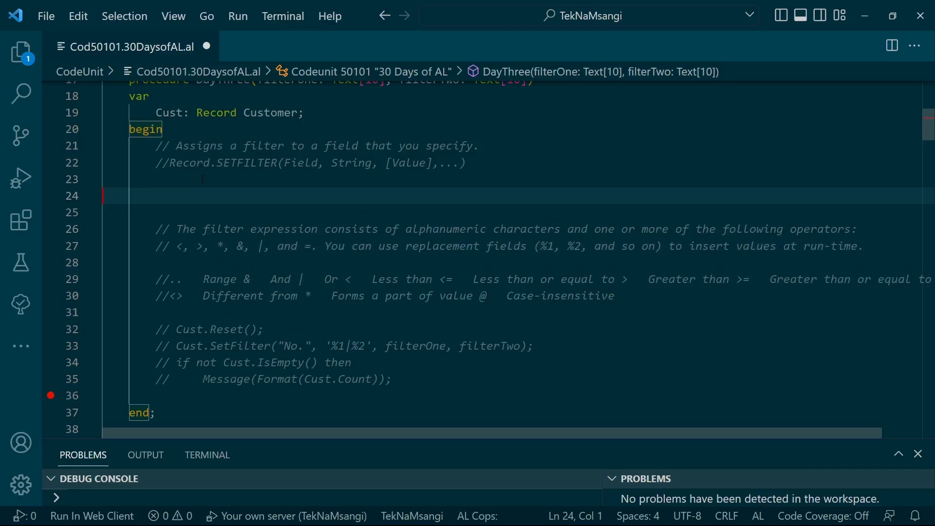
pyautogui.write('cuts')
pyautogui.press('BackSpace')
pyautogui.press('BackSpace')
pyautogui.press('BackSpace')
pyautogui.write('s')
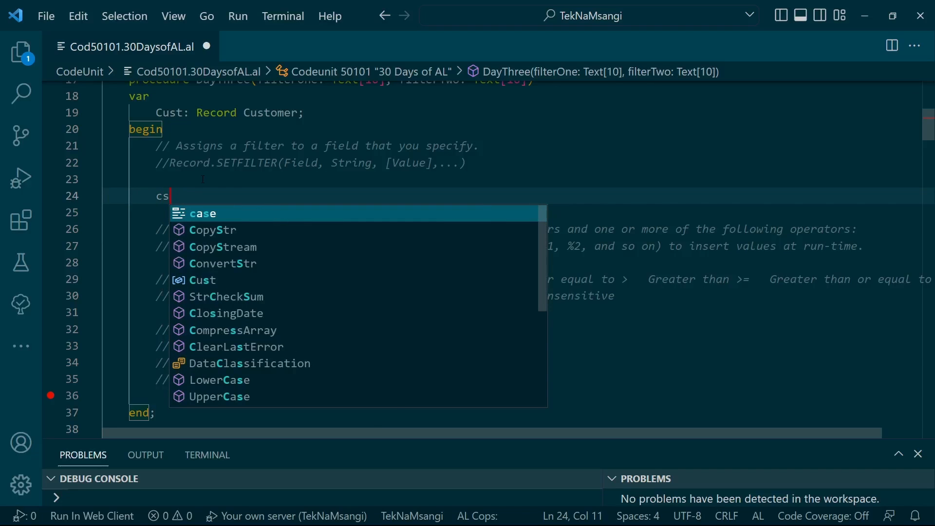
pyautogui.press('BackSpace')
pyautogui.write('us')
pyautogui.press('Tab')
pyautogui.write('.set')
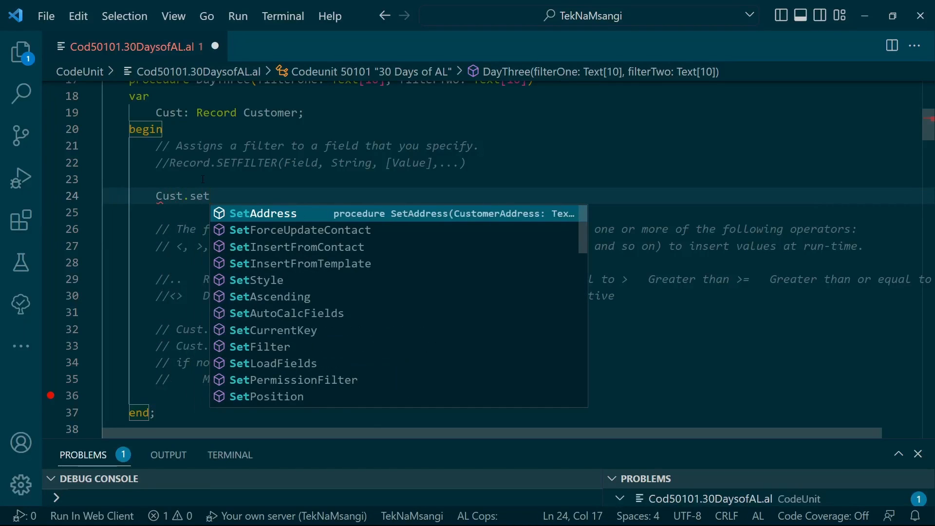
pyautogui.write('f')
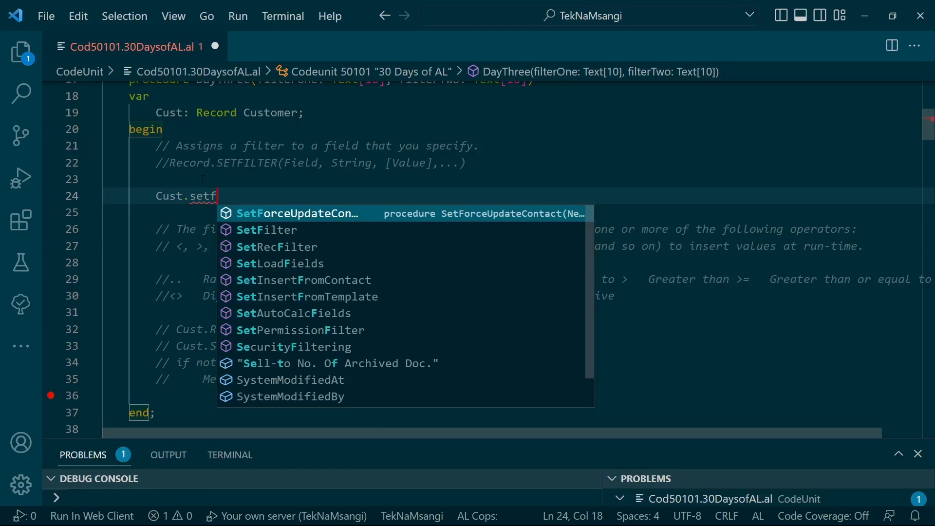
pyautogui.write('i')
pyautogui.press('Return')
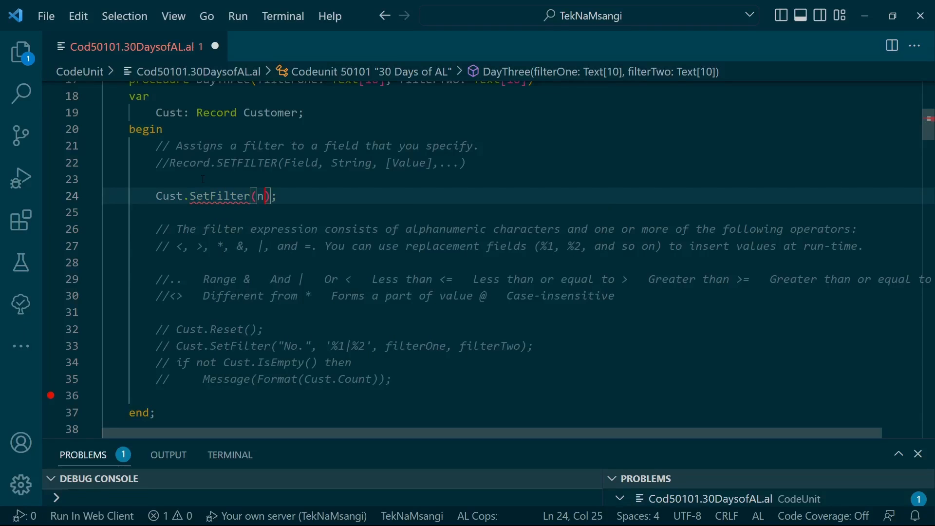
pyautogui.write('N')
pyautogui.press('Tab')
pyautogui.write(',')
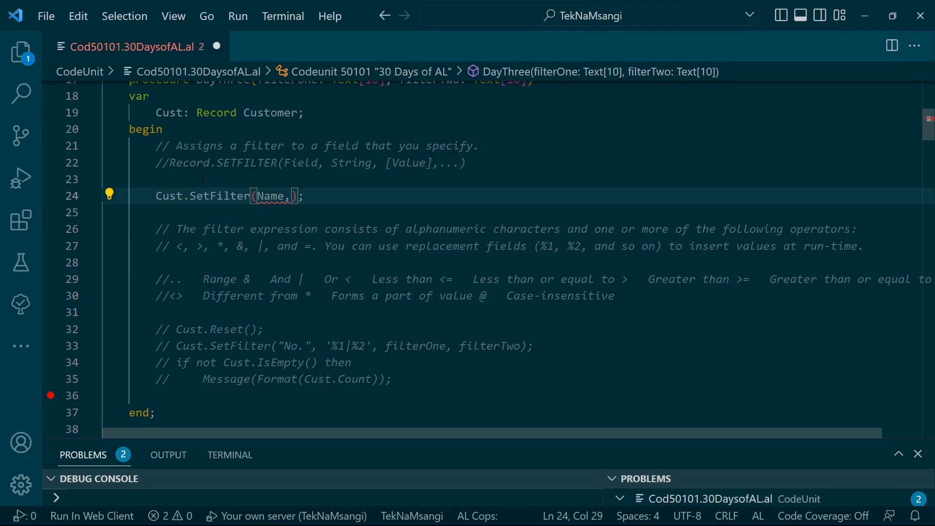
pyautogui.write("'")
pyautogui.write("%1',")
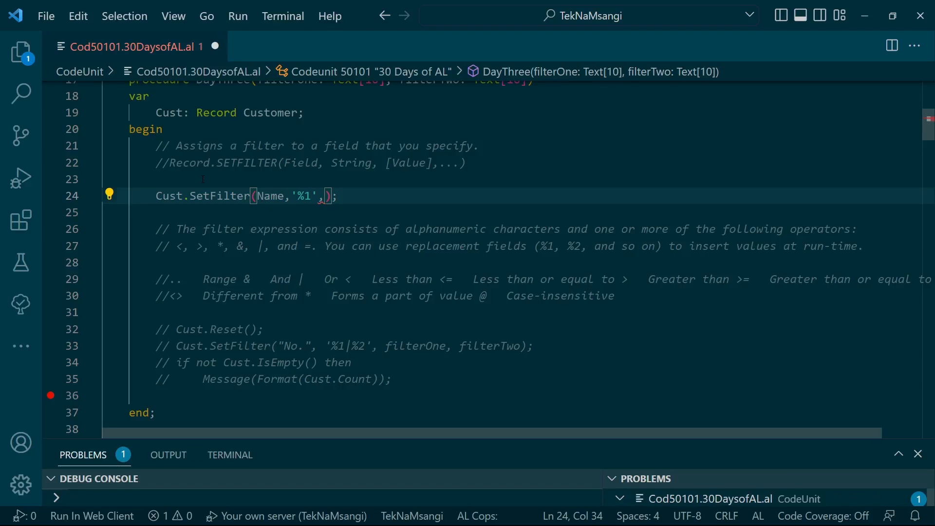
pyautogui.press('Return')
pyautogui.hotkey('ctrl', 'z')
pyautogui.write("'M")
pyautogui.write('sangi')
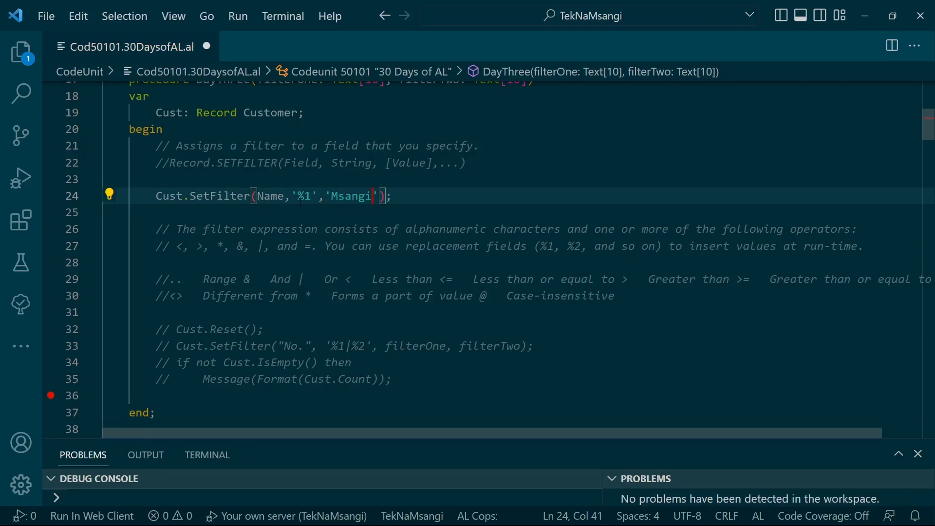
# Delete the trial Name SetFilter line together with its leftover blank line.
pyautogui.click(302, 196)
pyautogui.doubleClick(343, 195)
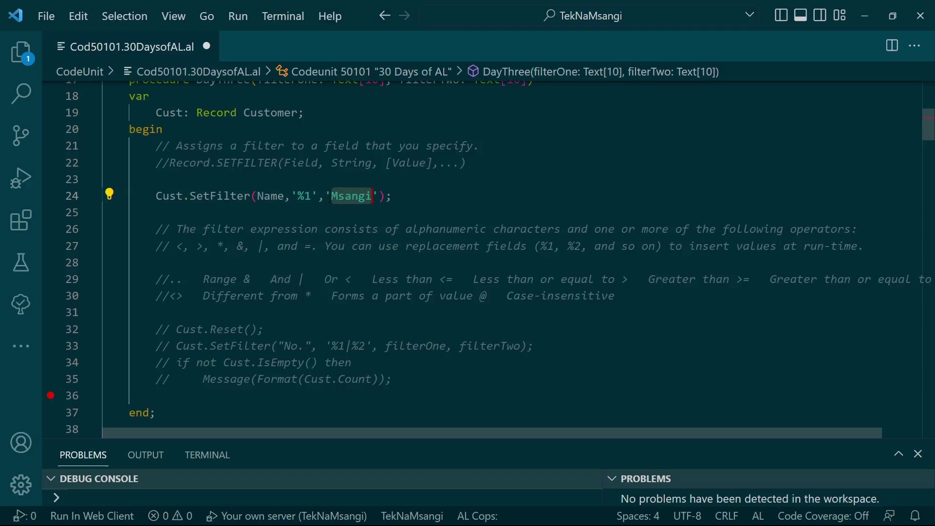
pyautogui.press('Left')
pyautogui.press('Left')
pyautogui.press('End')
pyautogui.hotkey('shift', 'Home')
pyautogui.hotkey('shift', 'Home')
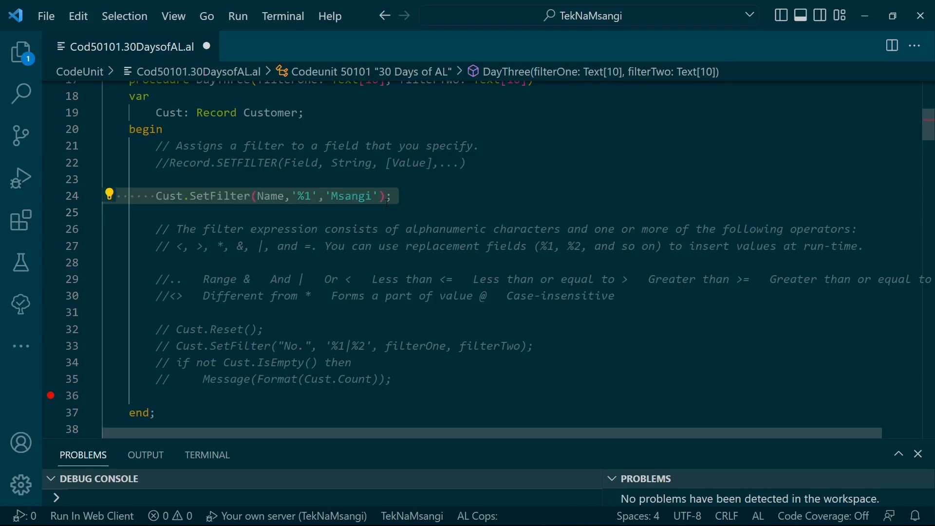
pyautogui.press('Delete')
pyautogui.press('Delete')
pyautogui.press('BackSpace')
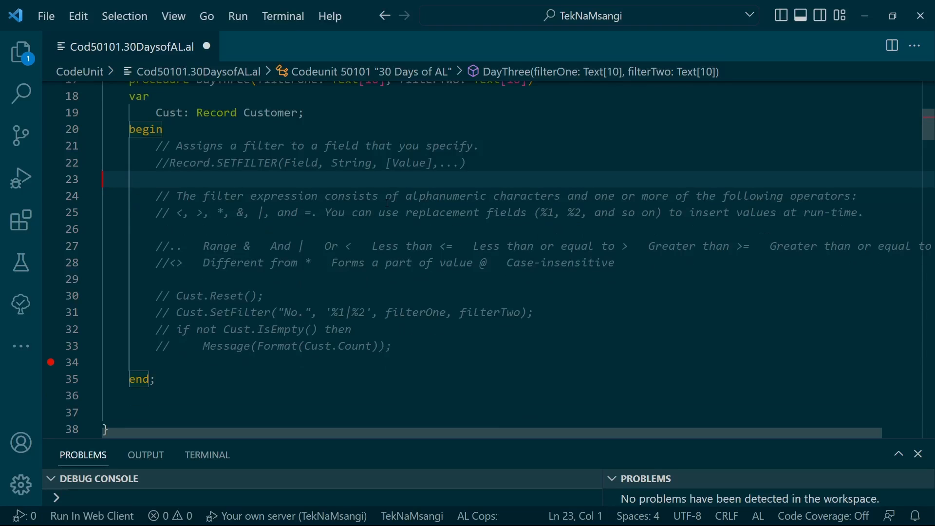
# Go through the operator reference comments: >, *, |, = and the case-insensitive @ operator.
pyautogui.click(251, 213)
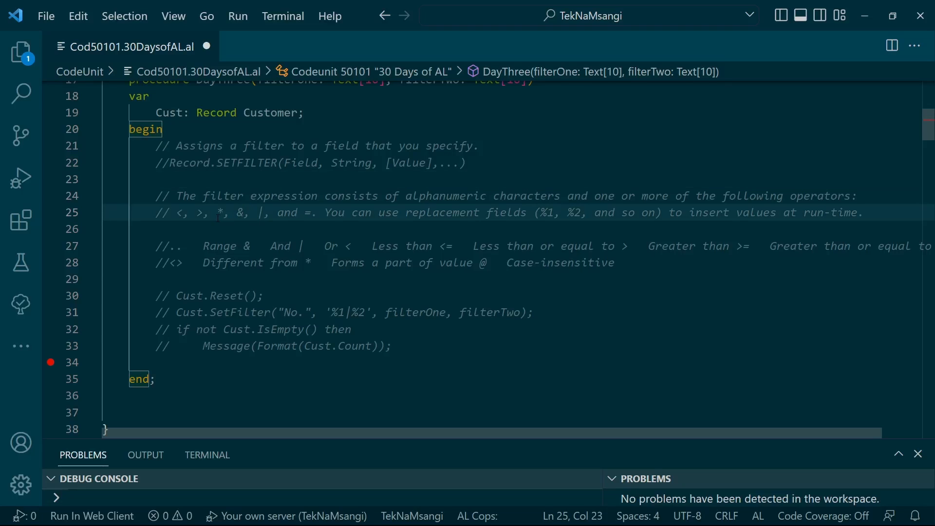
pyautogui.click(196, 212)
pyautogui.click(180, 213)
pyautogui.doubleClick(220, 213)
pyautogui.click(263, 213)
pyautogui.doubleClick(239, 213)
pyautogui.click(264, 212)
pyautogui.click(302, 213)
pyautogui.click(367, 244)
pyautogui.click(304, 247)
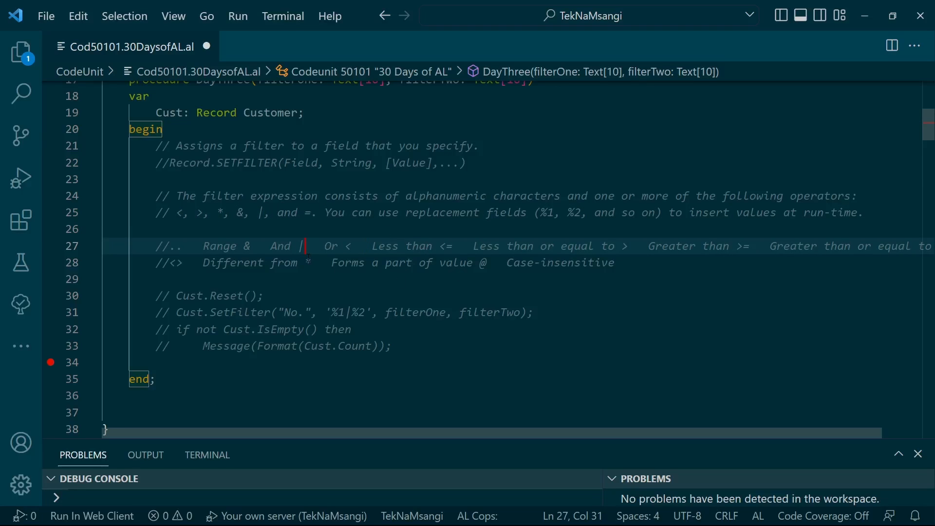
pyautogui.click(168, 246)
pyautogui.click(310, 246)
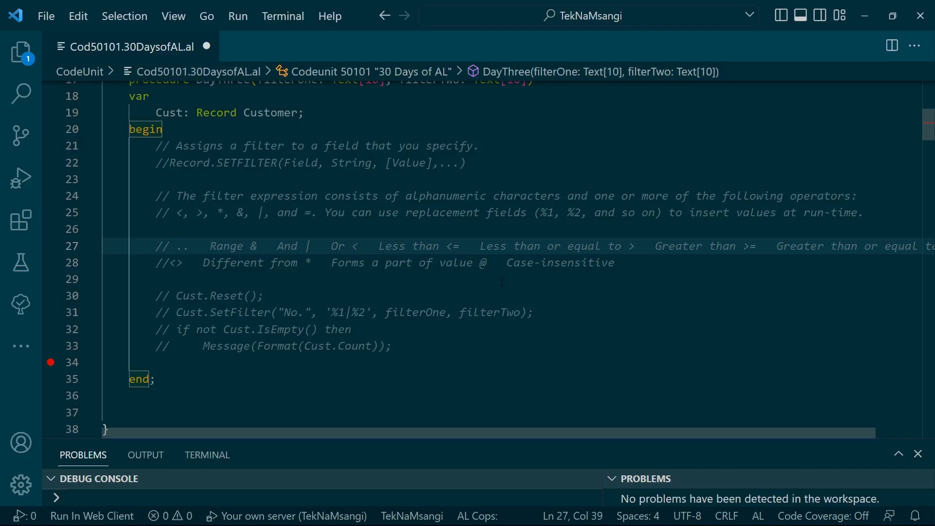
pyautogui.click(482, 263)
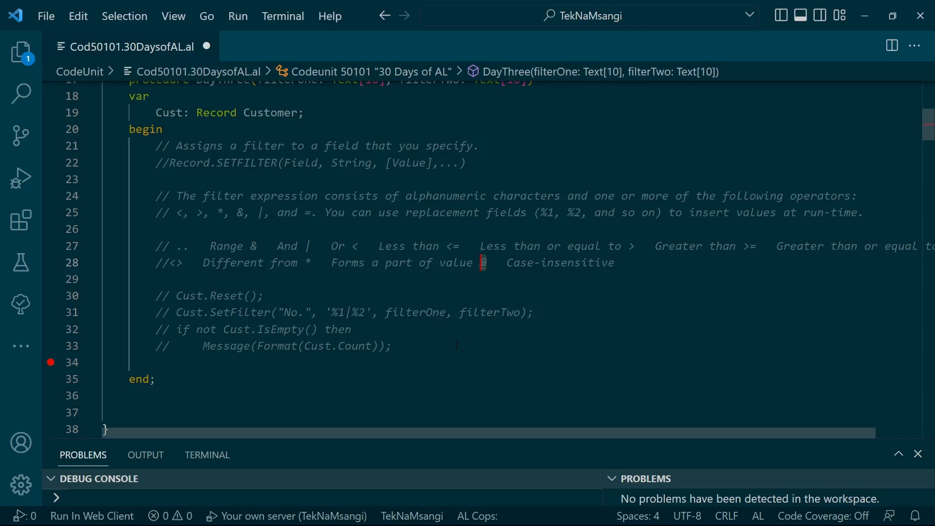
# Uncomment the Cust.Reset, SetFilter '%1|%2', IsEmpty check and Message example lines 30–33.
pyautogui.moveTo(455, 344)
pyautogui.mouseDown()
pyautogui.moveTo(151, 296)
pyautogui.moveTo(464, 340)
pyautogui.mouseUp()
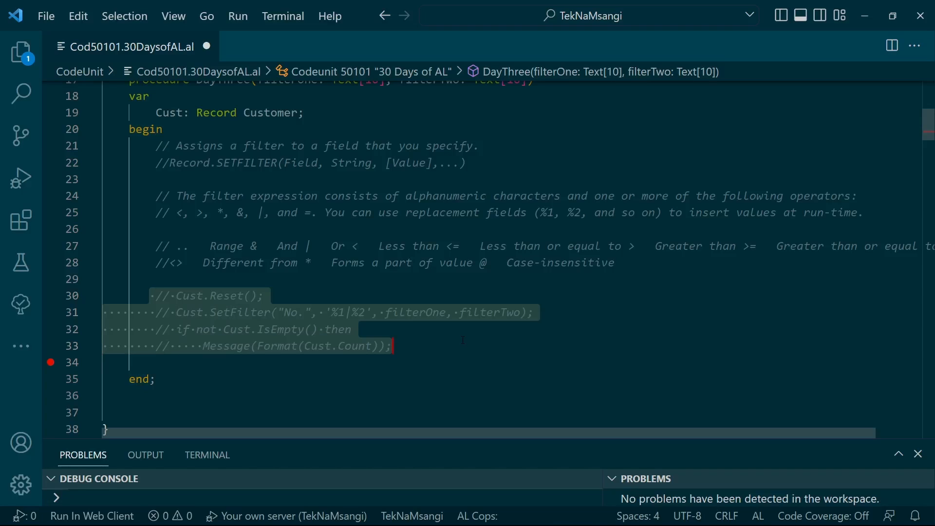
pyautogui.hotkey('ctrl', '/')
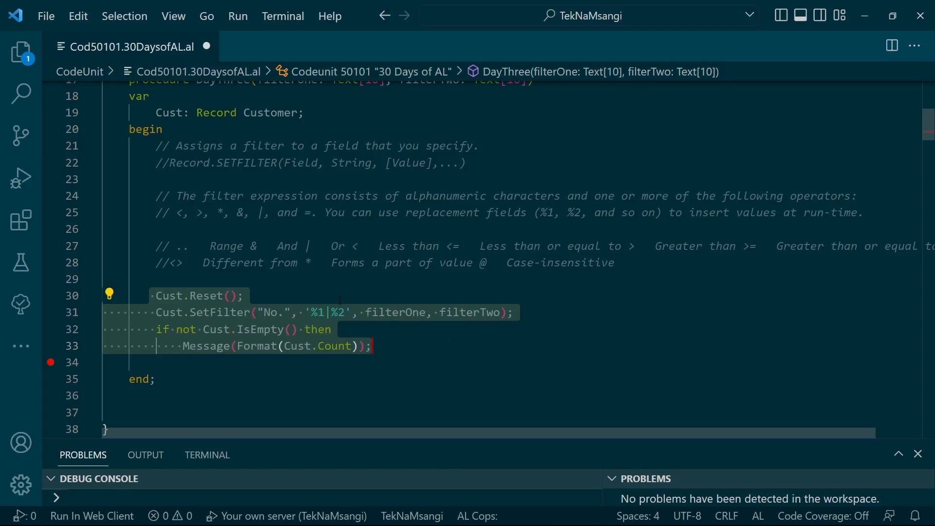
pyautogui.click(198, 329)
# Examine the SetFilter call on No. with '%1|%2' and the filterOne, filterTwo parameters.
pyautogui.click(232, 312)
pyautogui.click(278, 312)
pyautogui.click(327, 312)
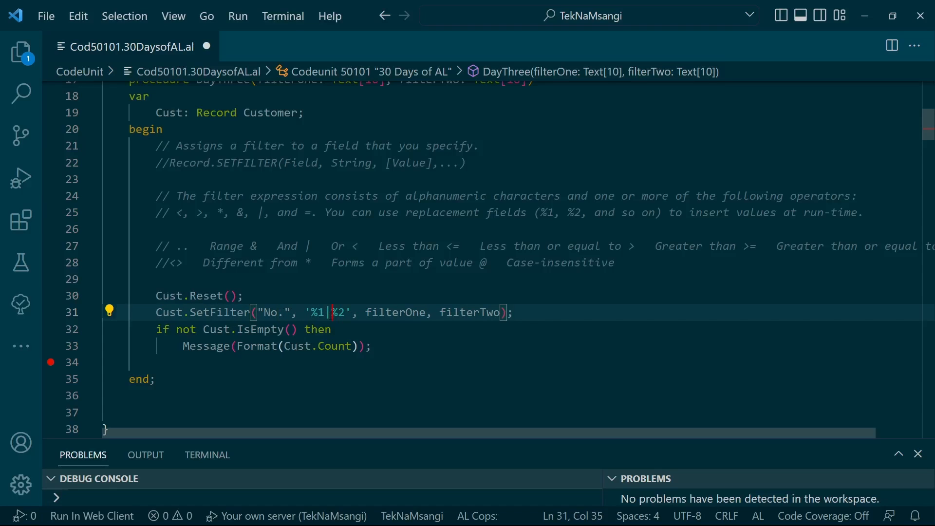
pyautogui.hotkey('shift', 'Right')
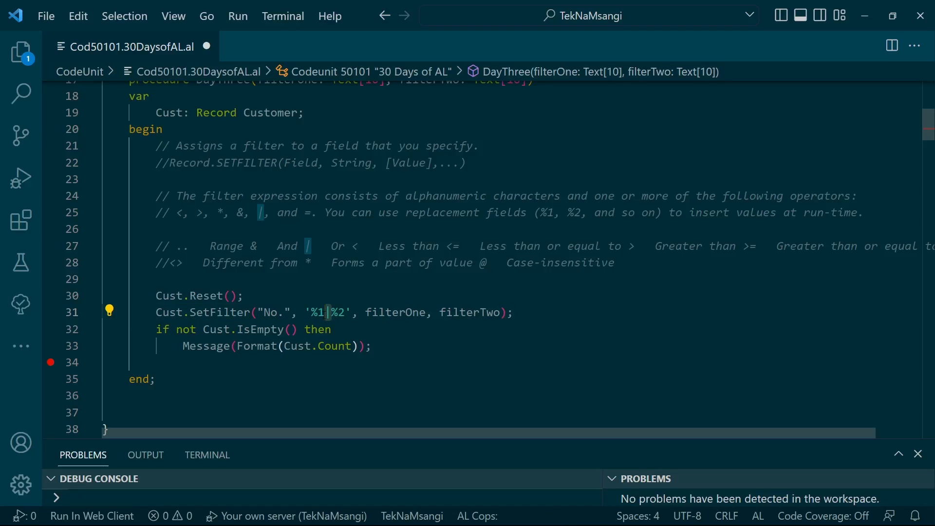
pyautogui.click(398, 312)
pyautogui.click(467, 312)
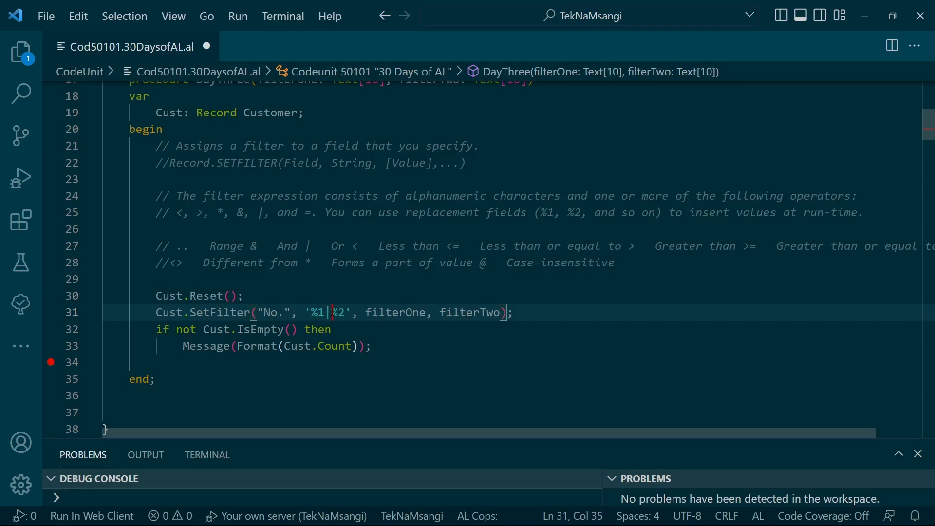
pyautogui.doubleClick(326, 312)
pyautogui.click(328, 312)
# Add an else branch with Message(Format('nothing')); after the count message and save.
pyautogui.click(271, 345)
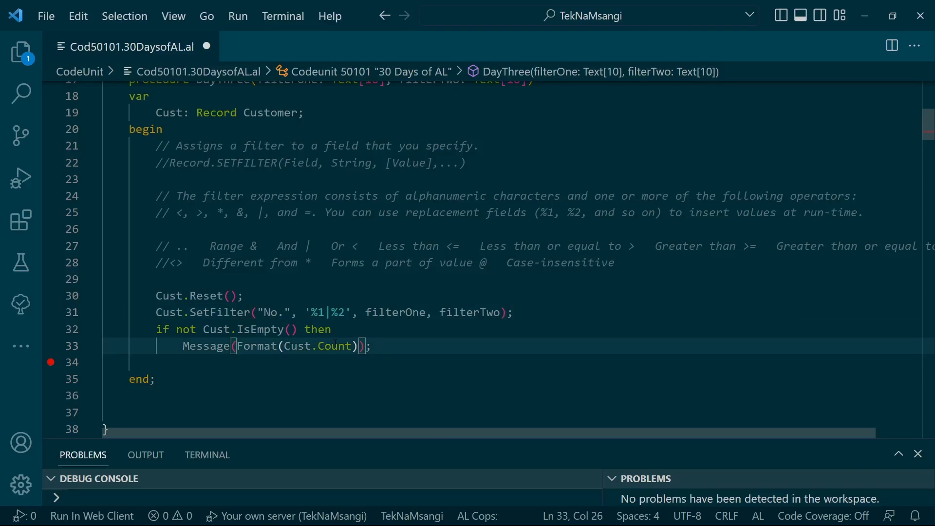
pyautogui.click(379, 346)
pyautogui.press('Return')
pyautogui.press('BackSpace')
pyautogui.write('el')
pyautogui.press('Tab')
pyautogui.press('Return')
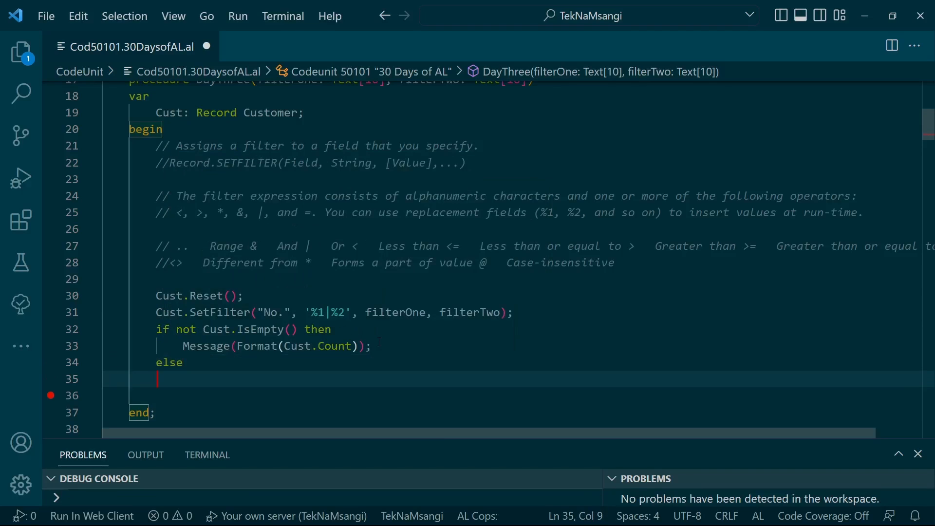
pyautogui.write('me')
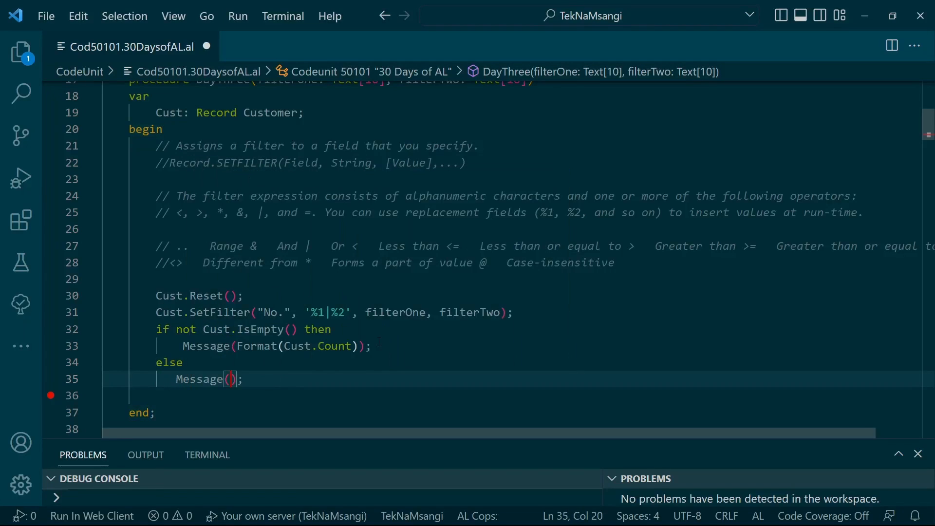
pyautogui.write('for')
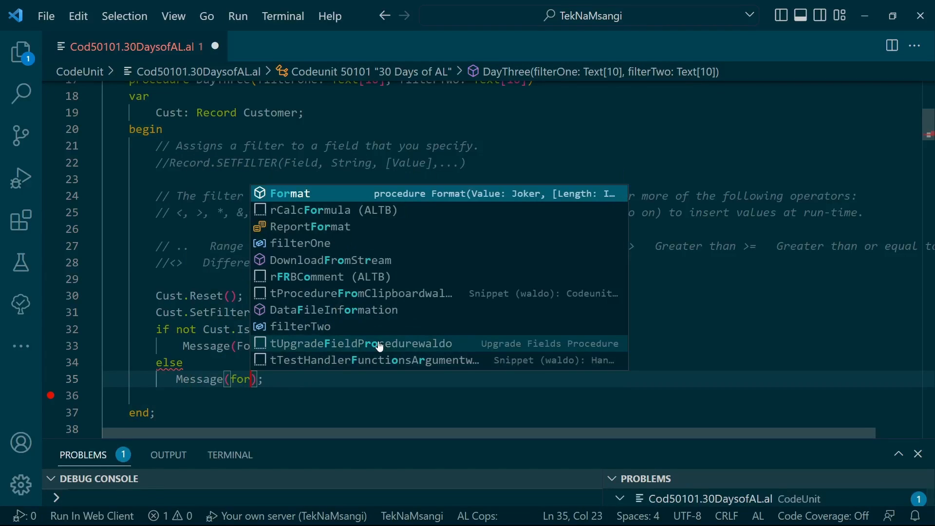
pyautogui.press('Return')
pyautogui.write("('nothing")
pyautogui.hotkey('ctrl', 's')
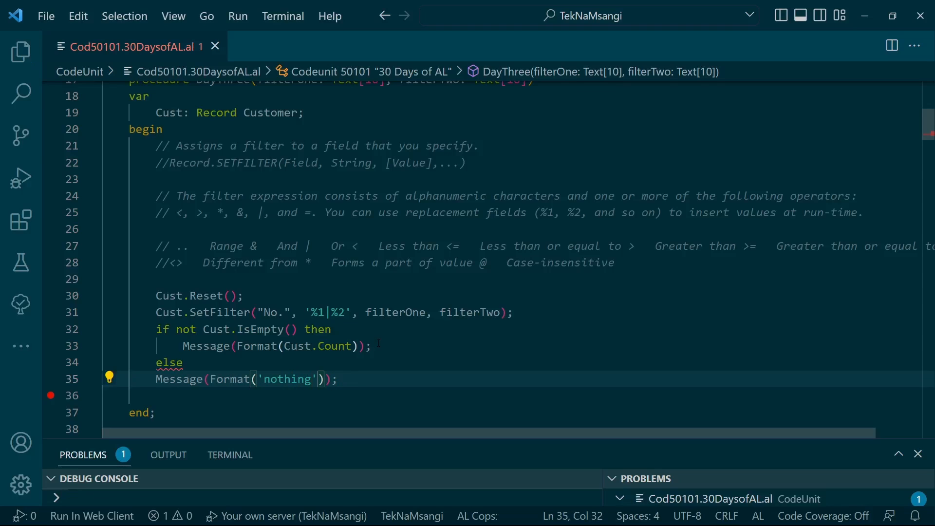
# Remove the trailing semicolon on line 33, save, and build the AL package.
pyautogui.click(377, 345)
pyautogui.press('BackSpace')
pyautogui.hotkey('ctrl', 's')
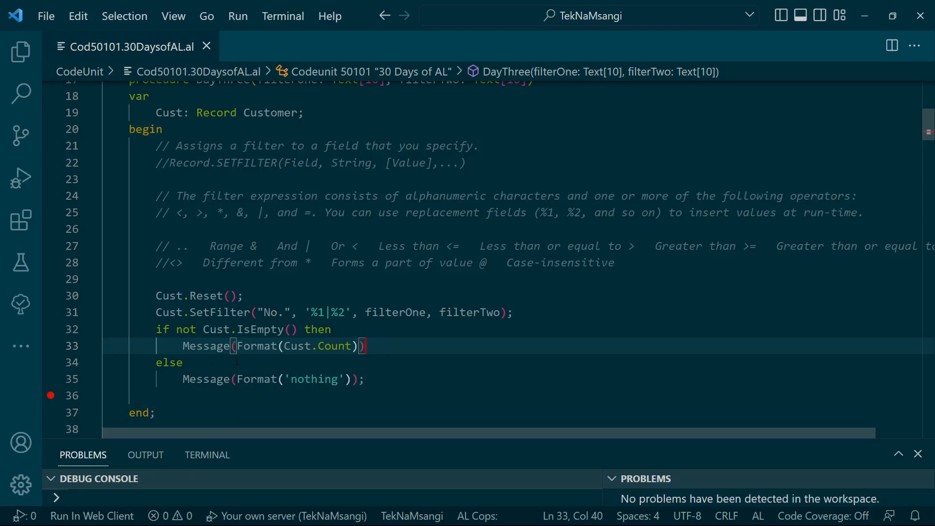
pyautogui.click(306, 329)
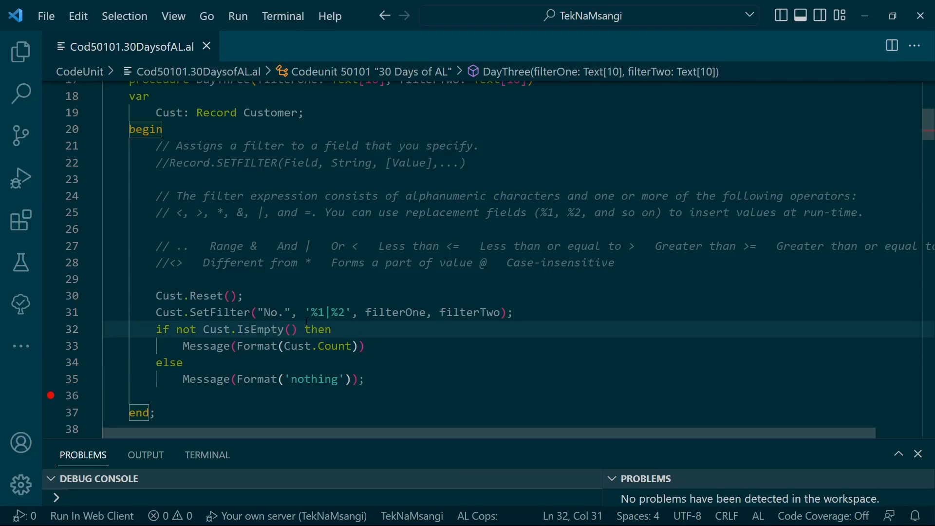
pyautogui.hotkey('ctrl', 'shift', 'b')
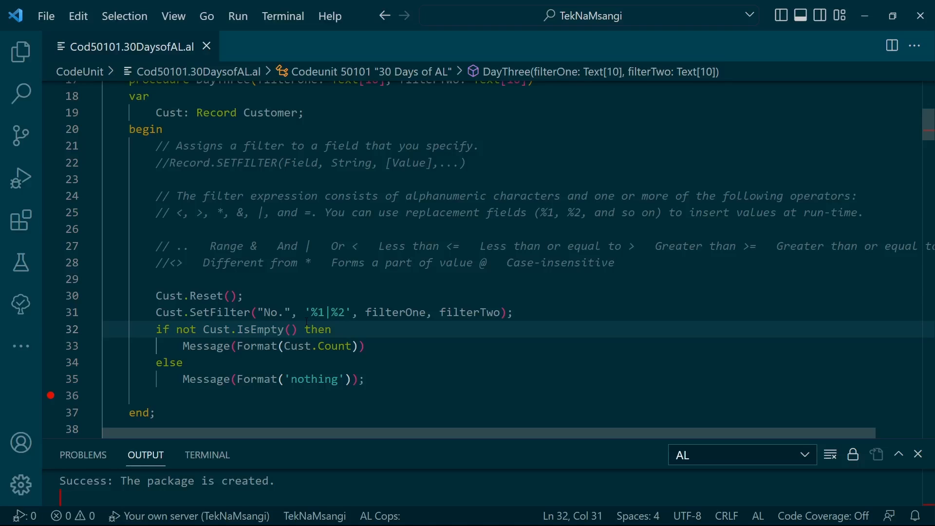
# Select the whole document, then publish the extension to launch Business Central.
pyautogui.click(315, 312)
pyautogui.hotkey('ctrl', 'a')
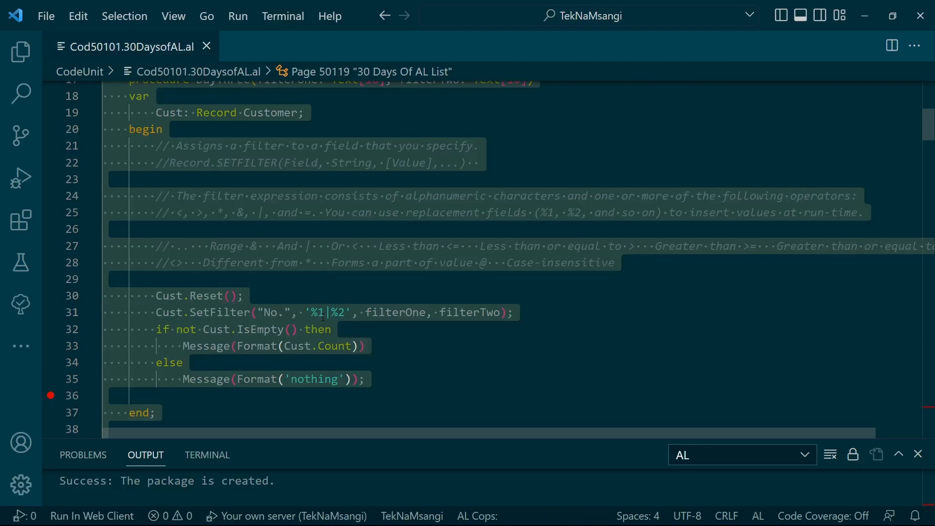
pyautogui.click(324, 313)
pyautogui.press('Down')
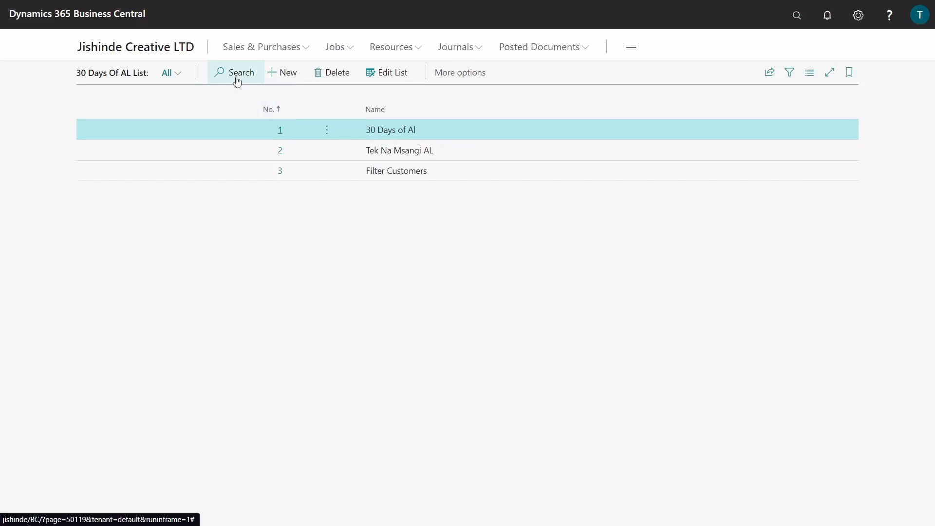
# Open the Customers list from the home page and dismiss the matching-count message.
pyautogui.click(166, 47)
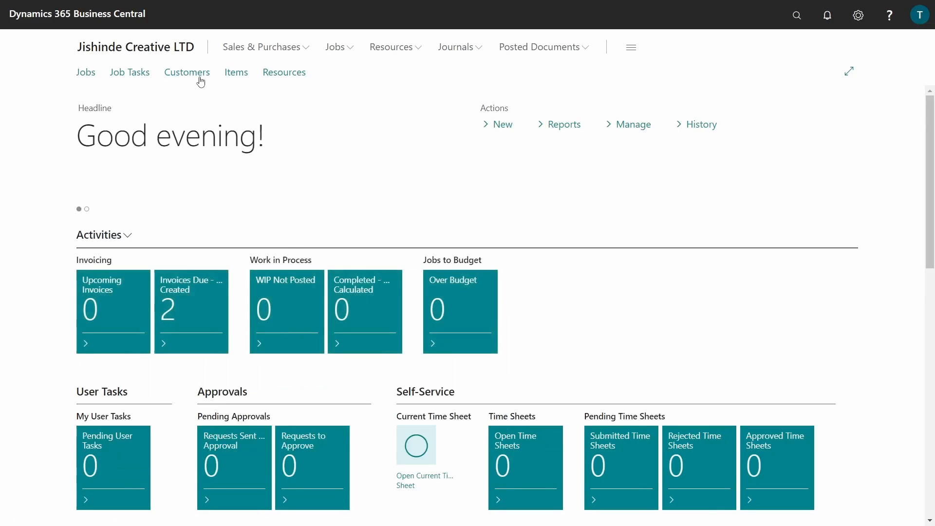
pyautogui.click(196, 73)
pyautogui.click(575, 306)
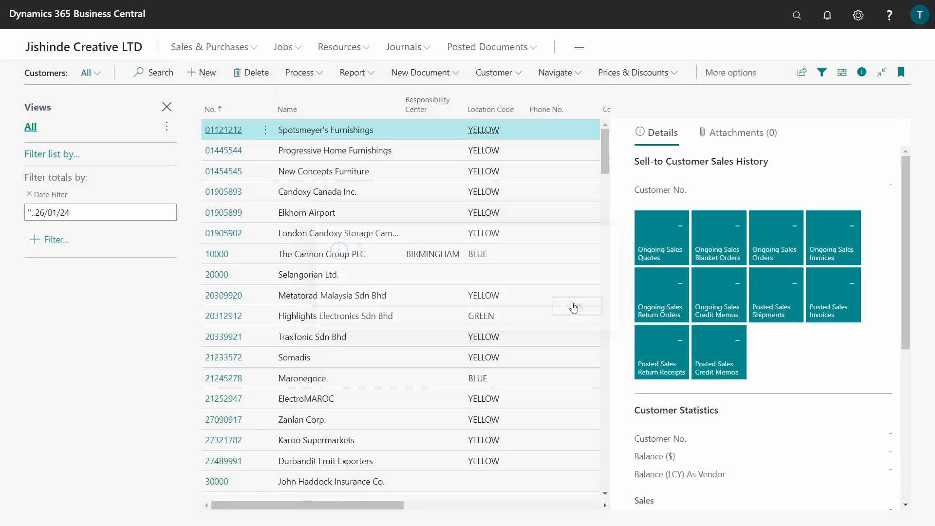
# Filter the customer list on No. with the value 2*|3*.
pyautogui.click(54, 155)
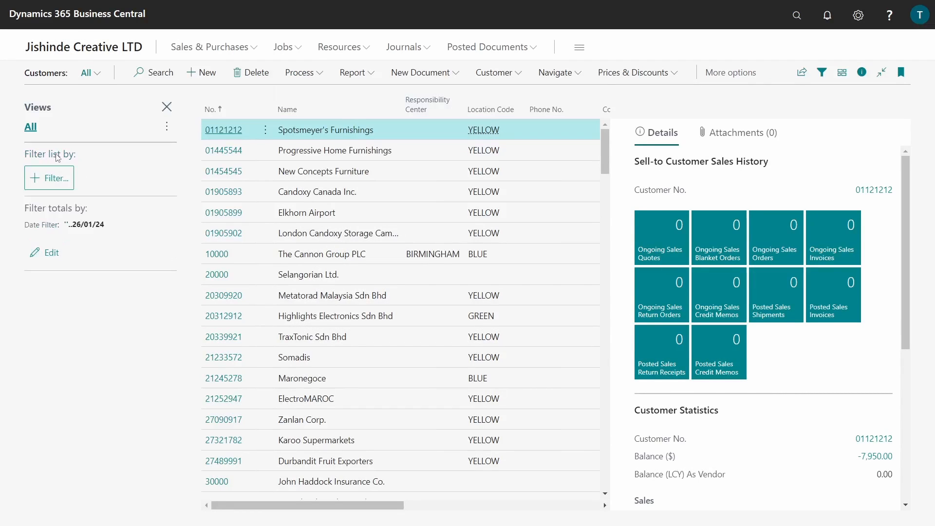
pyautogui.click(61, 183)
pyautogui.click(42, 243)
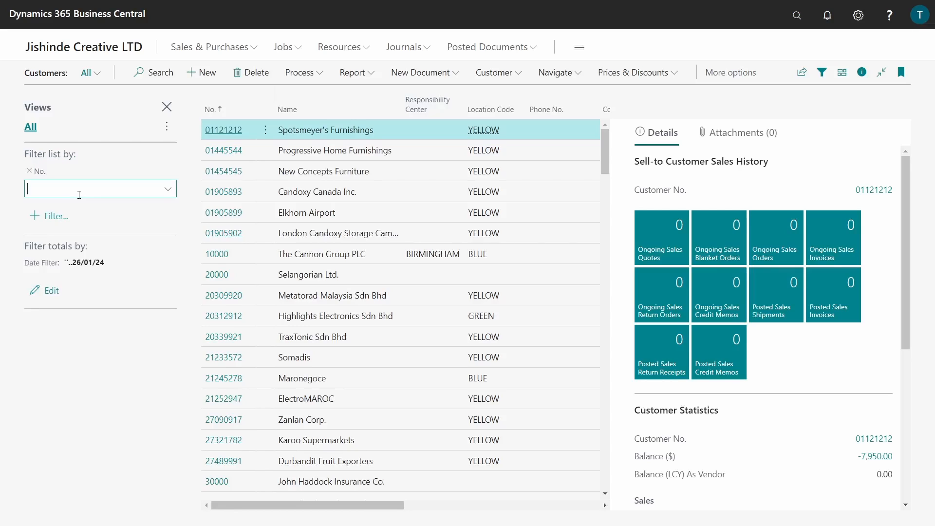
pyautogui.write('2*|3')
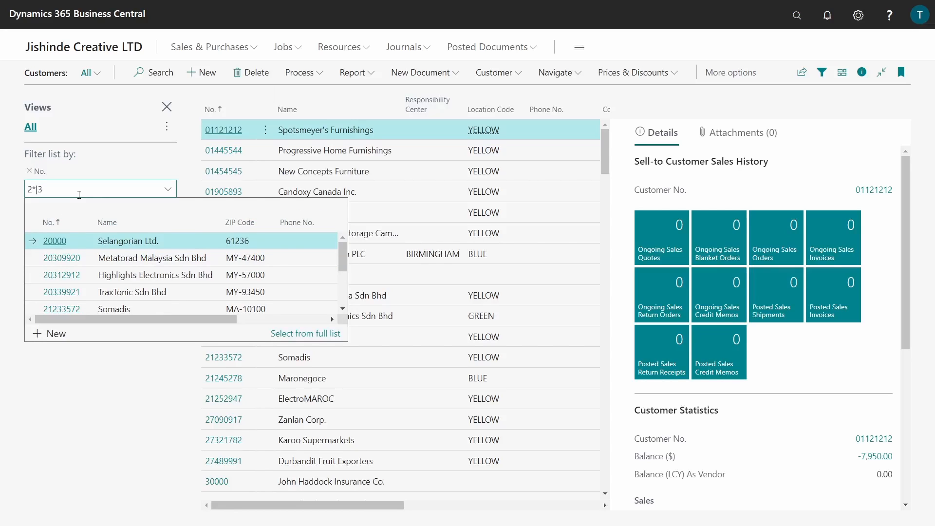
pyautogui.write('*')
pyautogui.press('Escape')
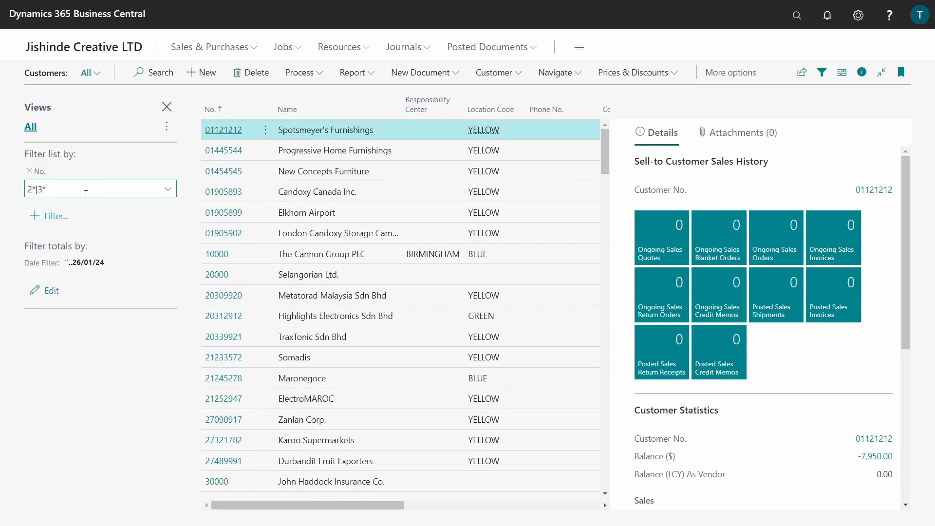
pyautogui.press('Return')
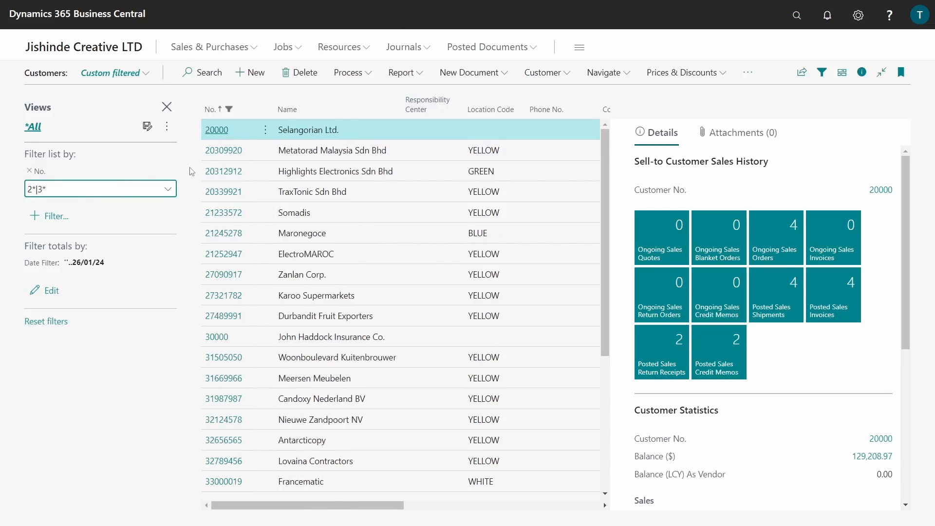
pyautogui.moveTo(606, 253)
pyautogui.mouseDown()
pyautogui.moveTo(610, 397)
pyautogui.moveTo(605, 196)
pyautogui.mouseUp()
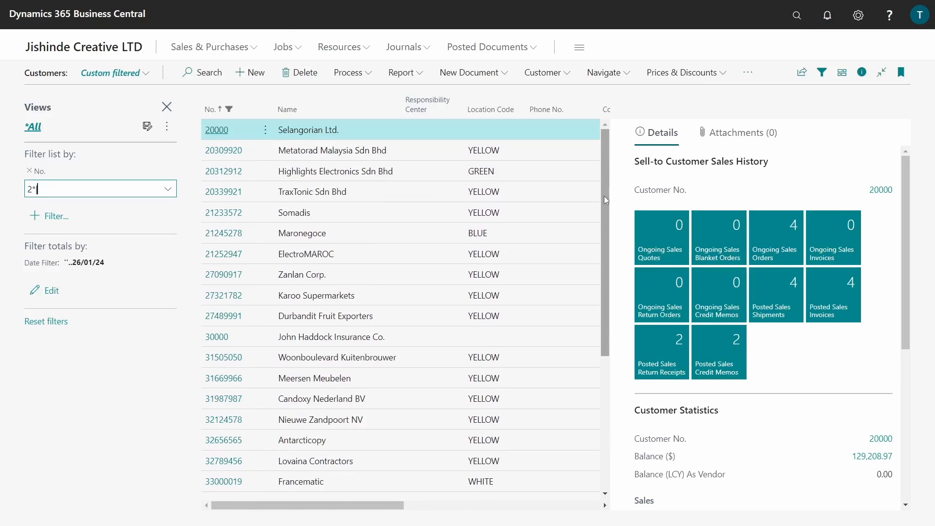
pyautogui.write('0')
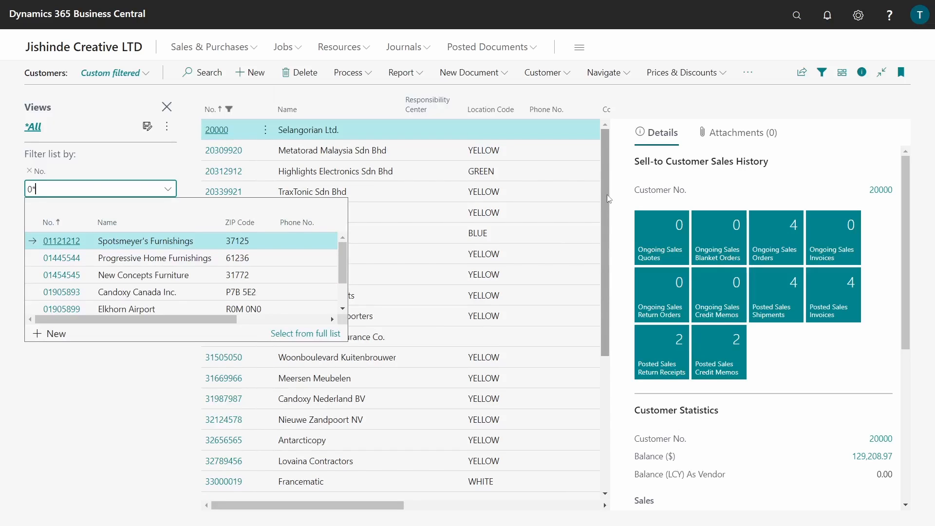
# Change the No. filter to 0*, leaving six customers whose numbers start with 0.
pyautogui.click(66, 433)
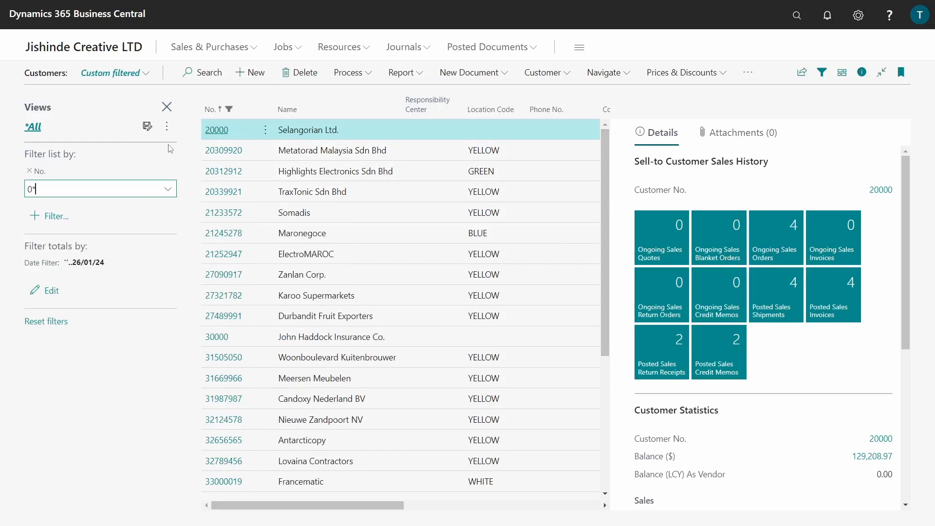
pyautogui.press('BackSpace')
pyautogui.press('BackSpace')
pyautogui.write('0')
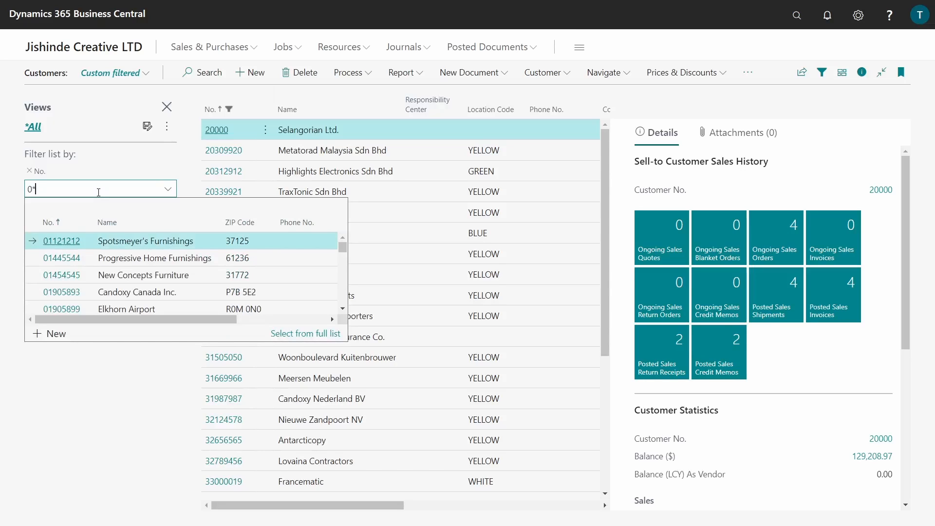
pyautogui.press('Tab')
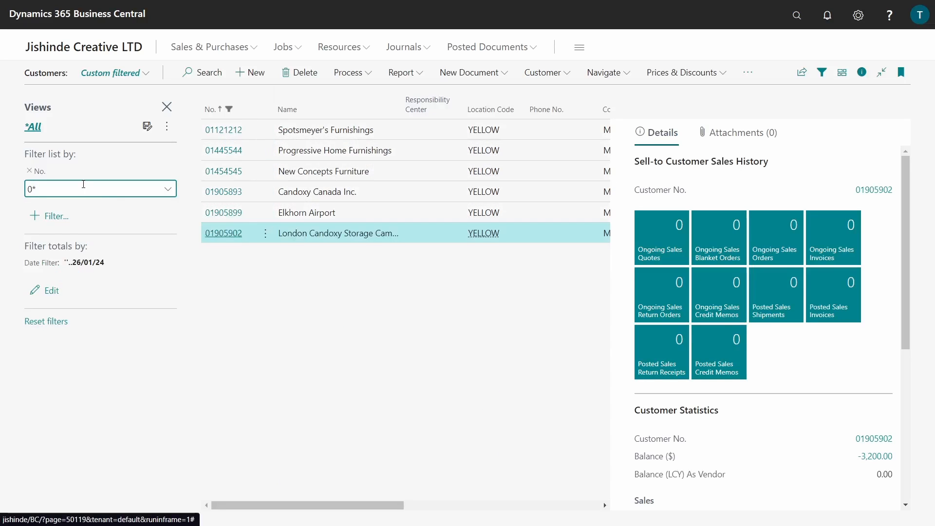
pyautogui.moveTo(63, 184); pyautogui.dragTo(20, 191)
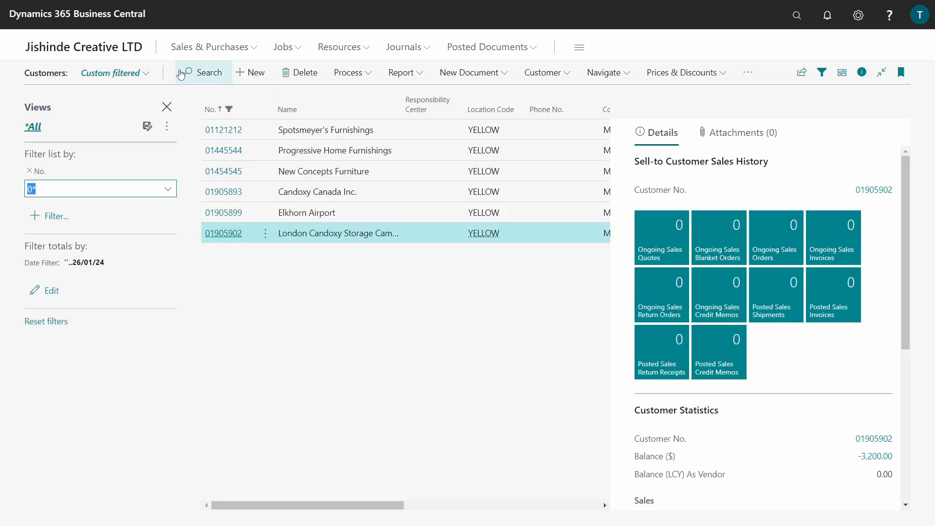
# Remove the No. filter and clear the 'rm' search text to show the full customer list.
pyautogui.click(187, 73)
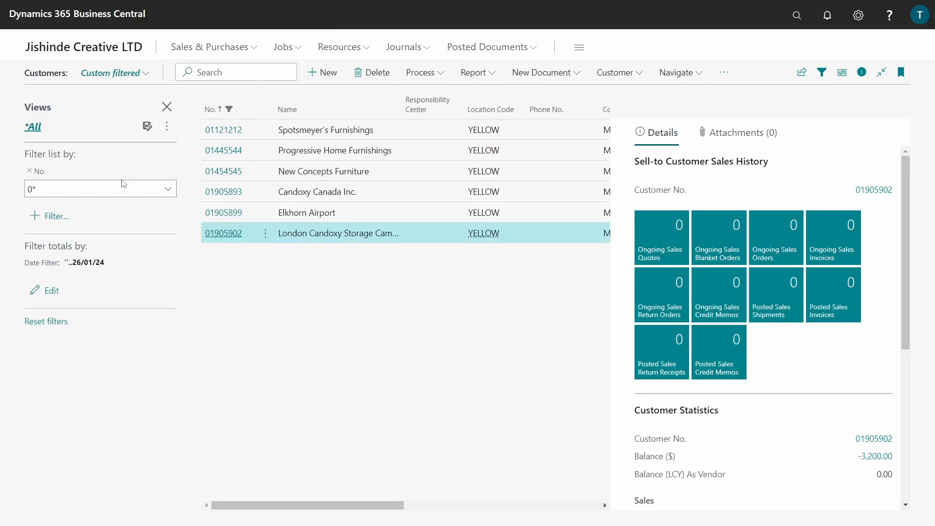
pyautogui.click(31, 174)
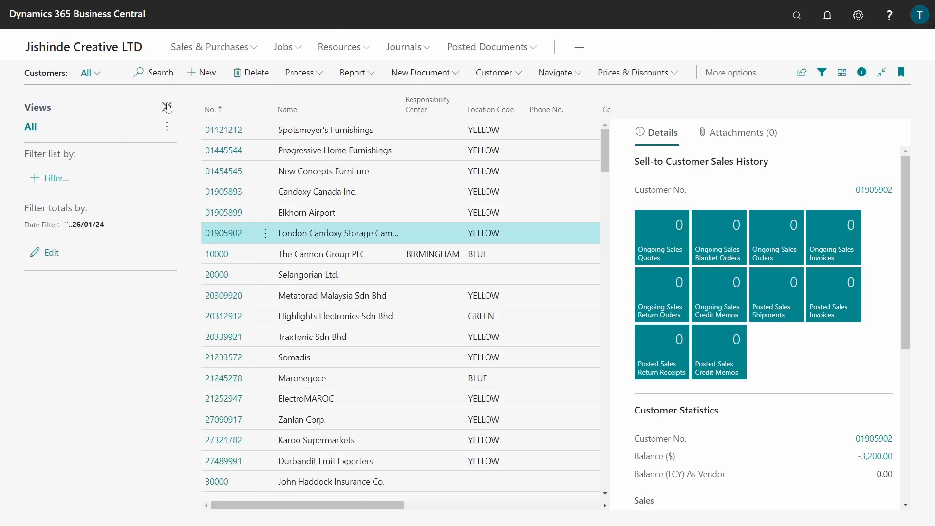
pyautogui.click(162, 74)
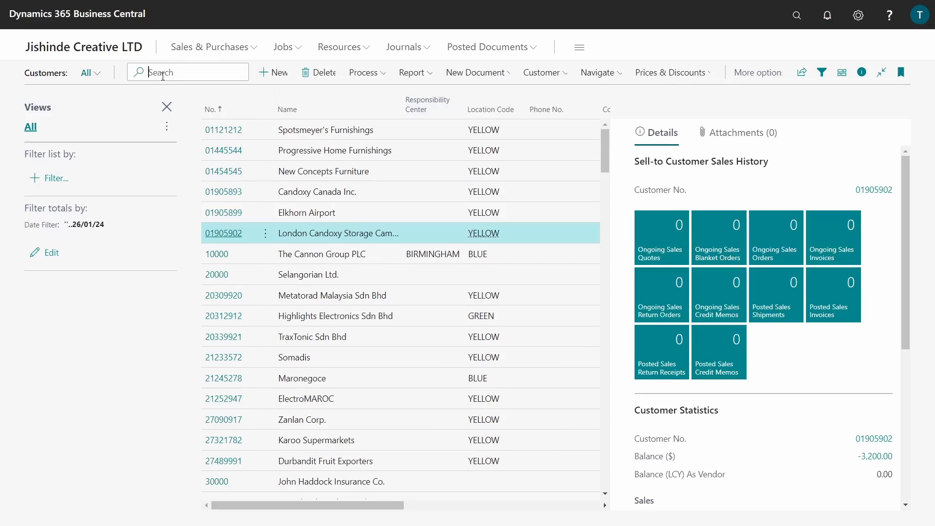
pyautogui.write('lk')
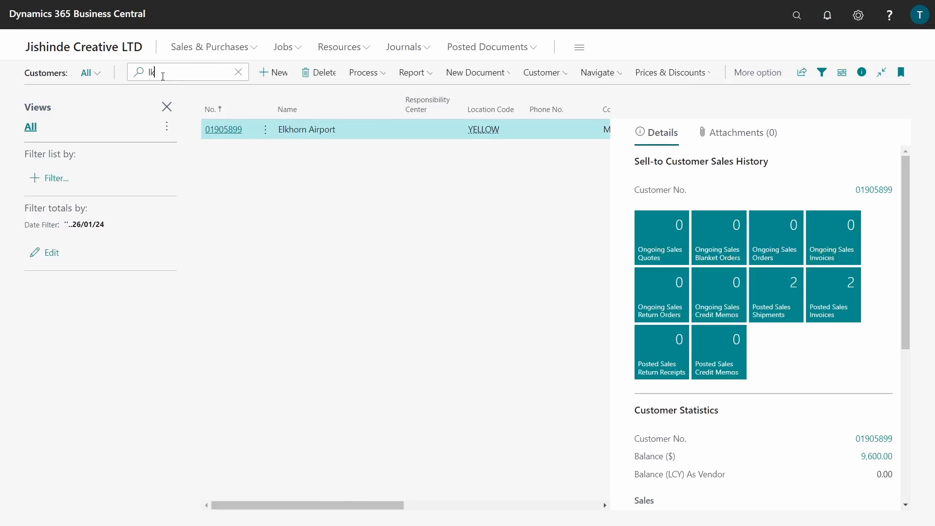
pyautogui.press('BackSpace')
pyautogui.press('BackSpace')
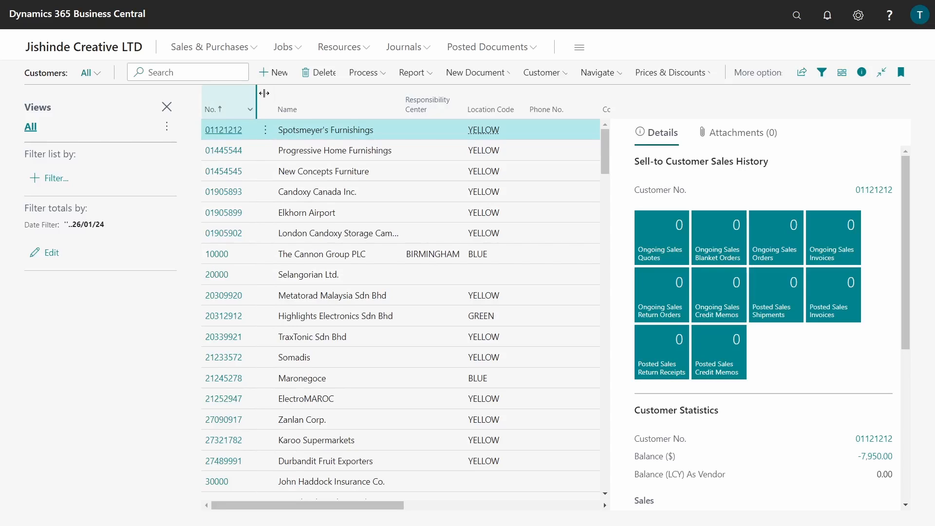
pyautogui.write('rm')
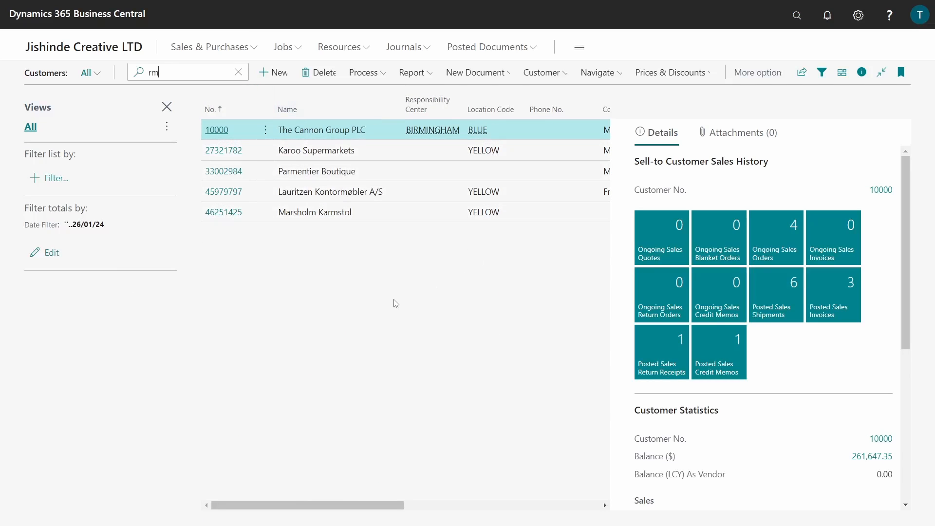
pyautogui.press('BackSpace')
pyautogui.press('BackSpace')
# Filter customers on No. 0*|0*, then erase the filter text again.
pyautogui.click(60, 182)
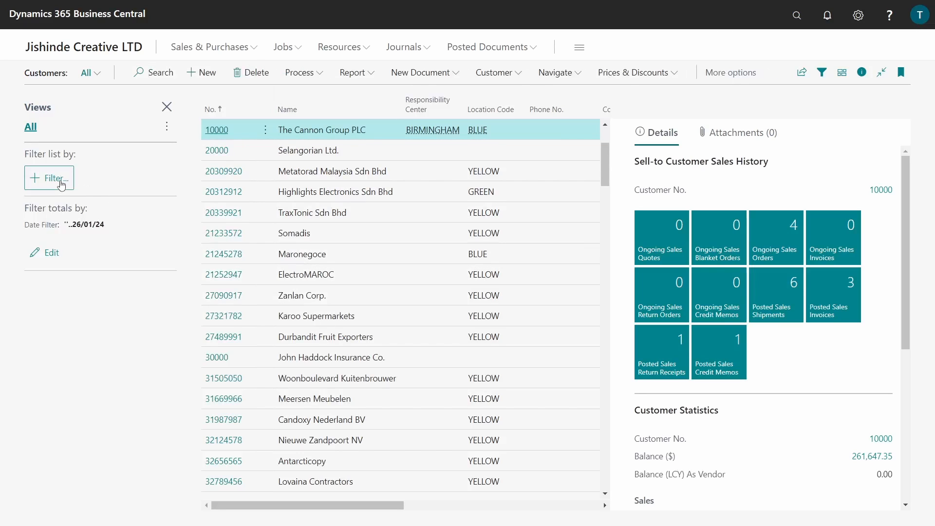
pyautogui.click(43, 242)
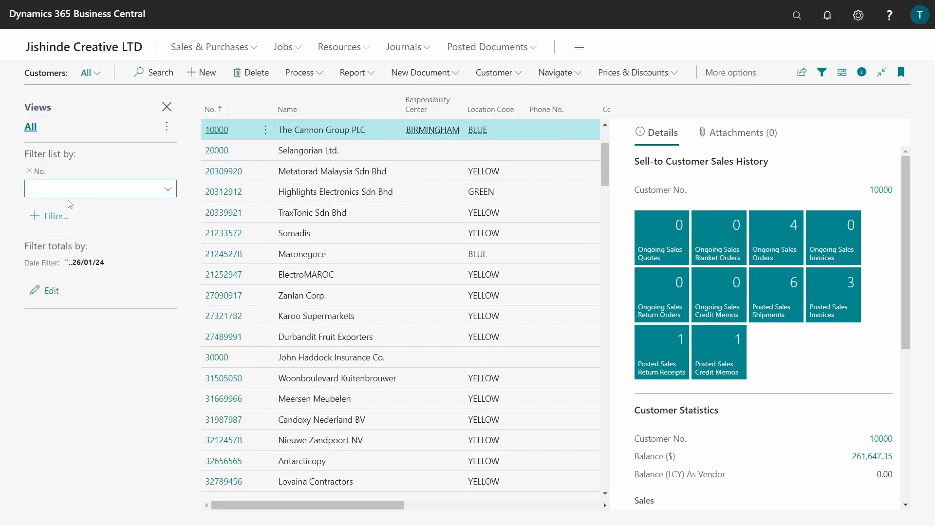
pyautogui.write('0*|0')
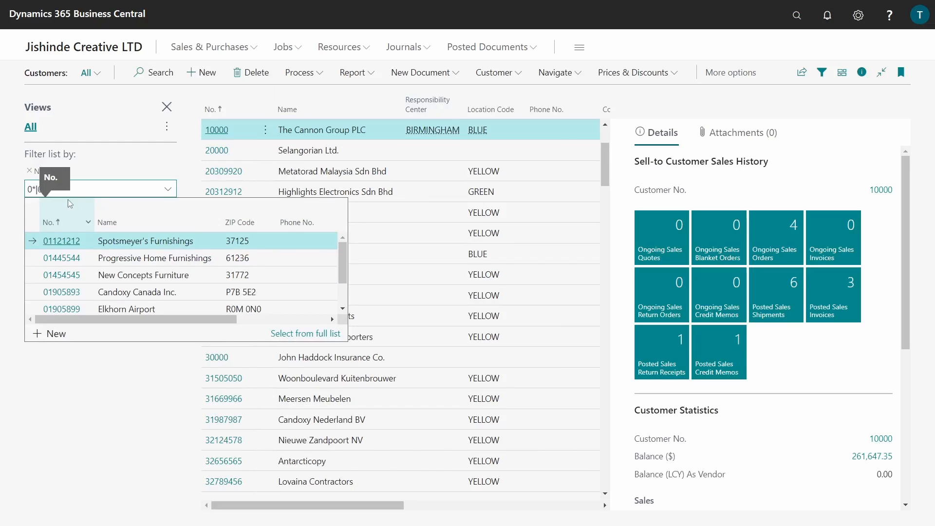
pyautogui.write('*')
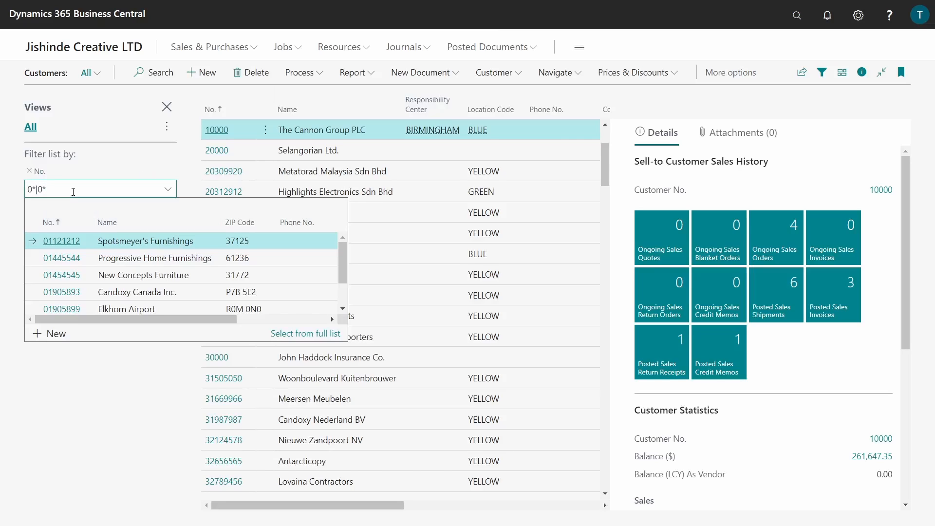
pyautogui.press('Return')
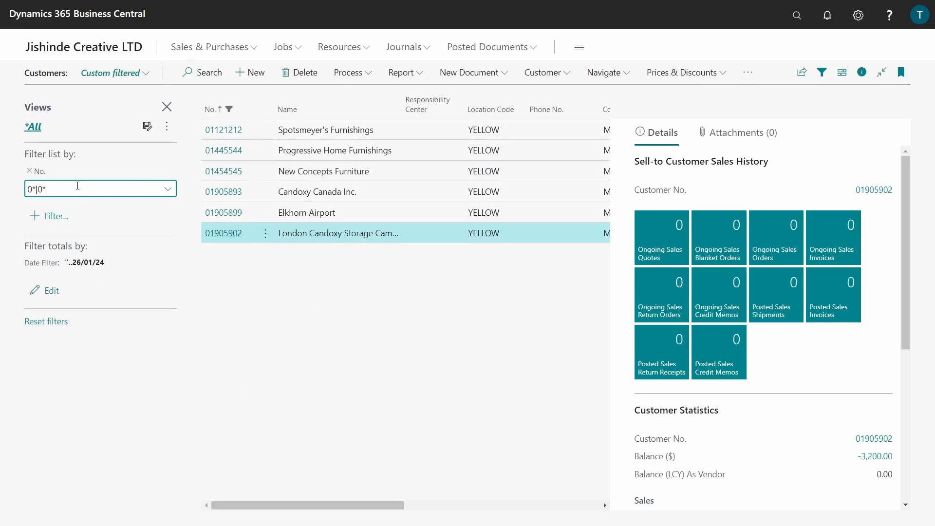
pyautogui.moveTo(56, 189); pyautogui.dragTo(13, 195)
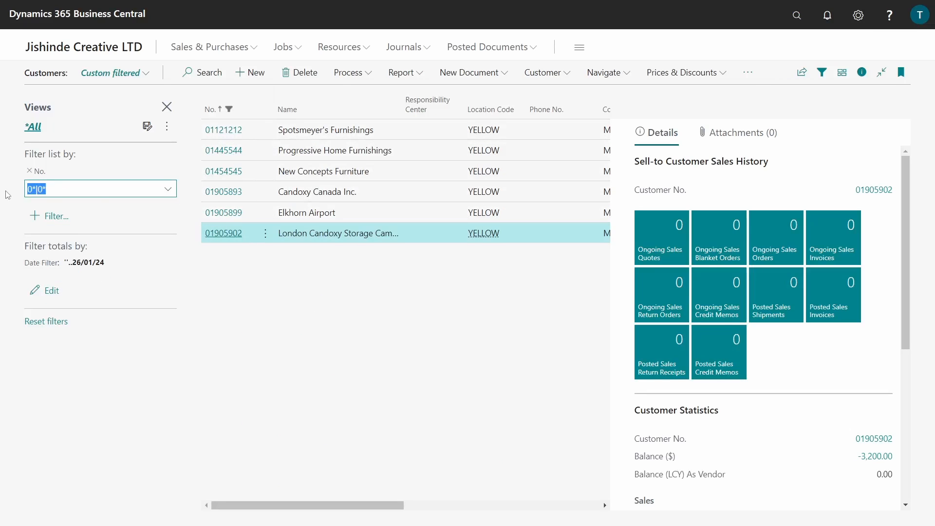
pyautogui.press('BackSpace')
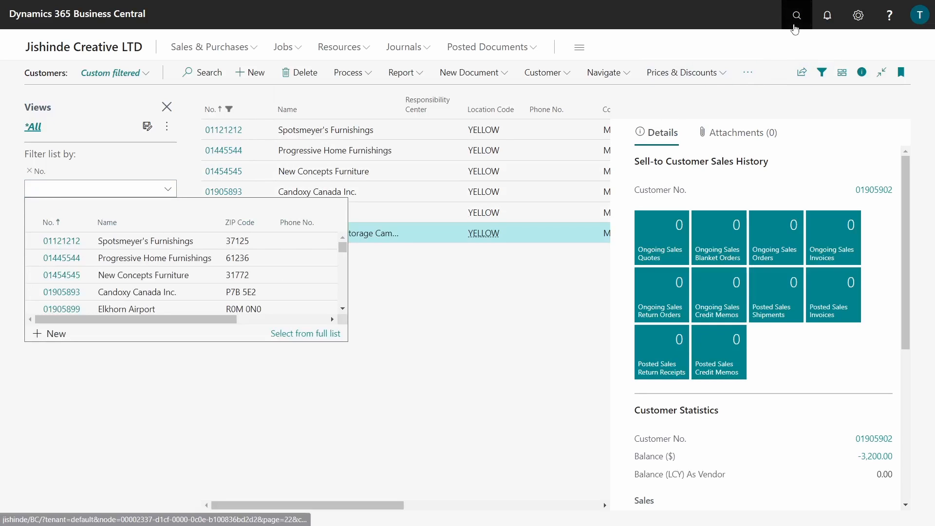
# Open 30 Days Of AL List via Tell Me and create record 4 named 'Test filter two'.
pyautogui.click(794, 22)
pyautogui.write('30 d')
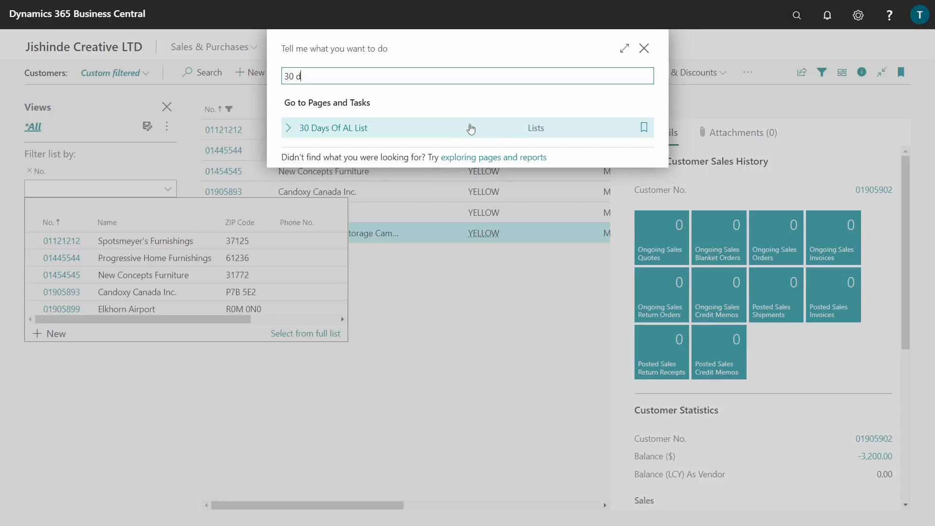
pyautogui.click(460, 126)
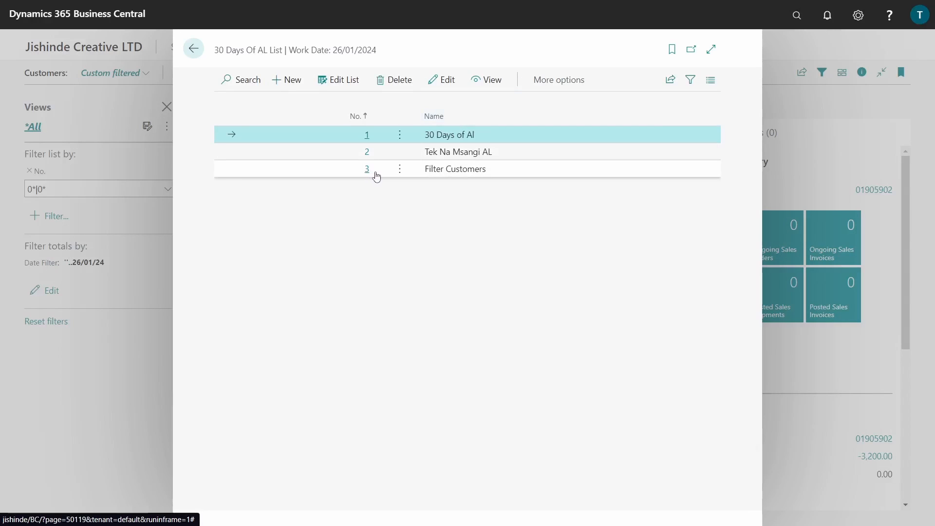
pyautogui.click(291, 81)
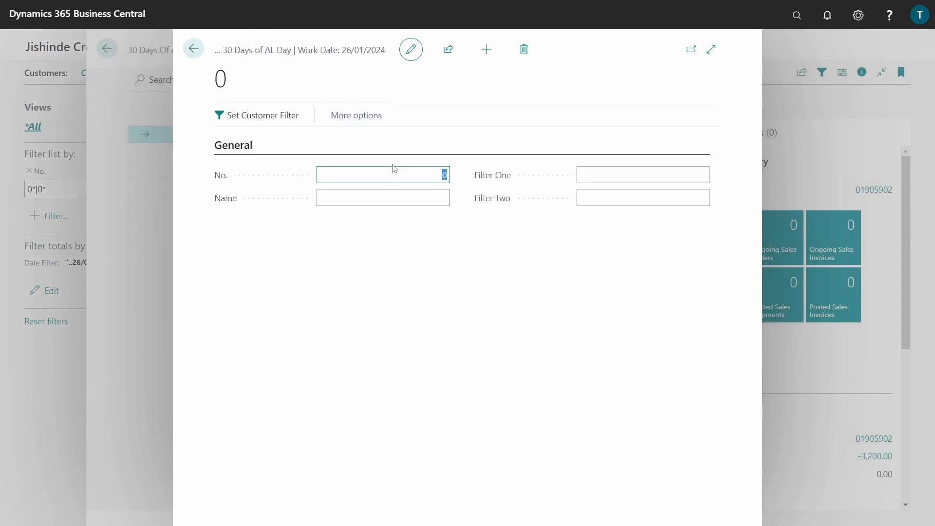
pyautogui.write('4')
pyautogui.press('Tab')
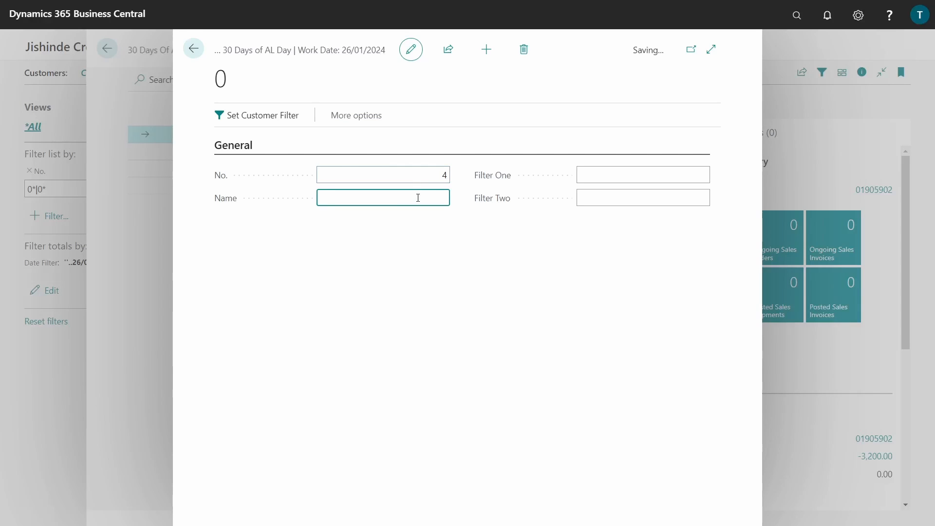
pyautogui.write('Test filter tow')
pyautogui.press('BackSpace')
pyautogui.press('BackSpace')
pyautogui.write('wo')
pyautogui.press('Tab')
# Answer the confirmation and informational dialogs to save the new record.
pyautogui.click(576, 308)
pyautogui.click(577, 308)
pyautogui.click(536, 313)
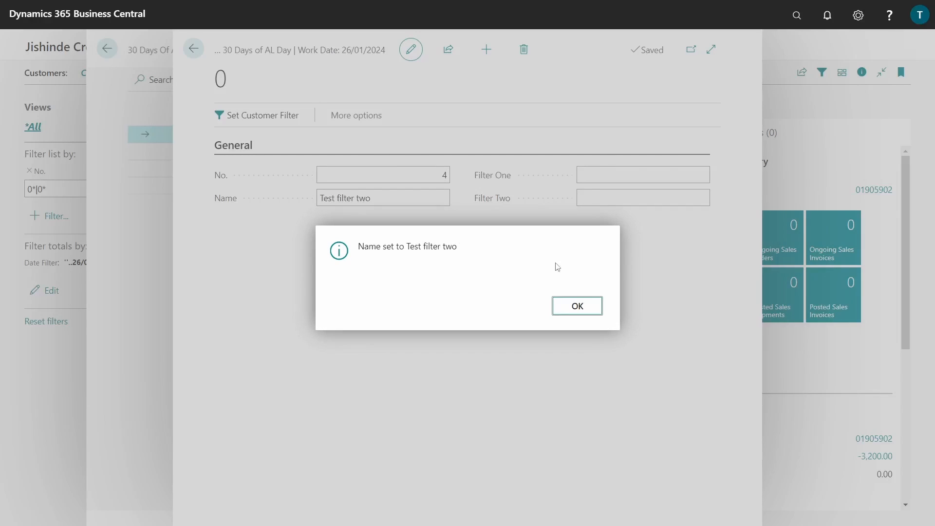
pyautogui.click(577, 306)
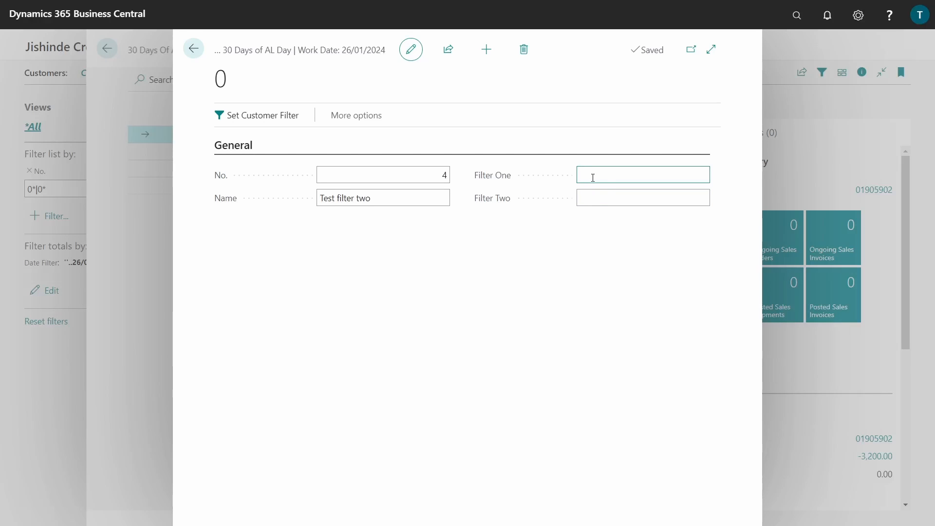
pyautogui.write('0*')
# Run Set Customer Filter with Filter One 0* and Filter Two 0*, getting a count of 6.
pyautogui.click(596, 198)
pyautogui.write('0*')
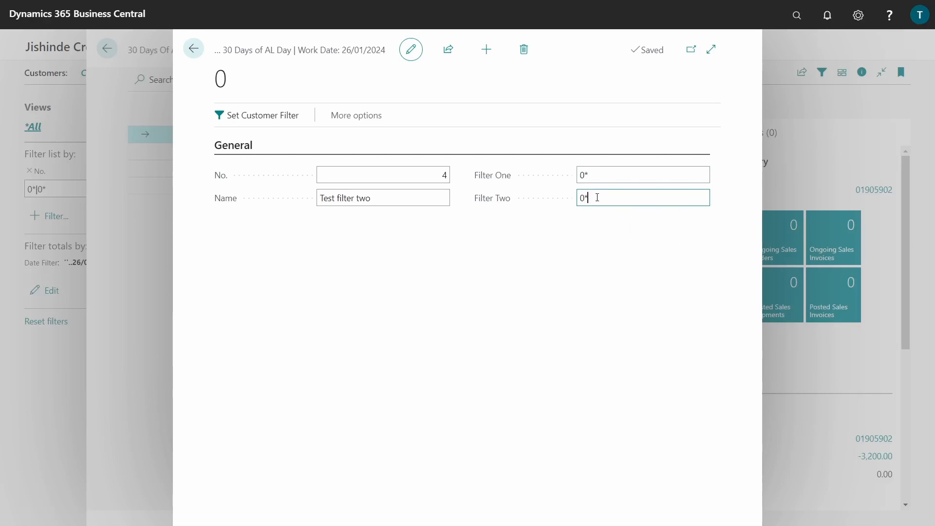
pyautogui.click(263, 118)
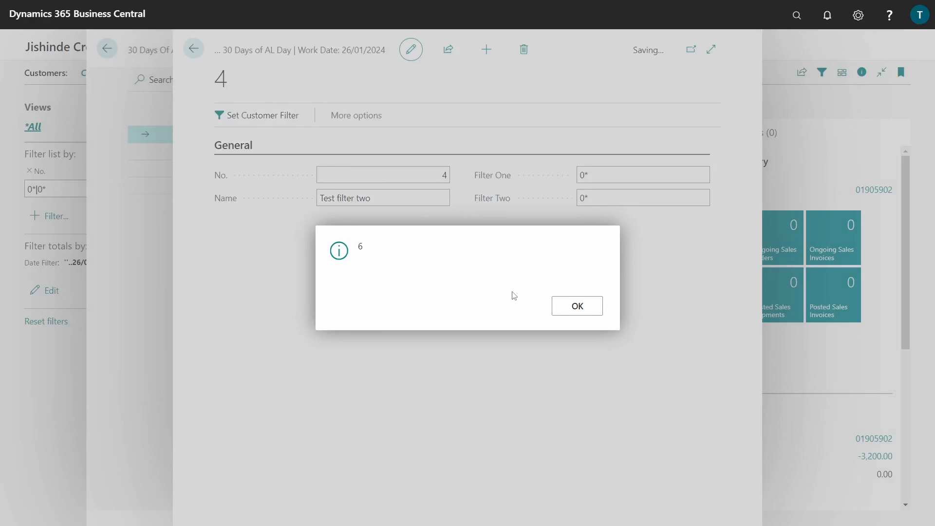
pyautogui.click(577, 307)
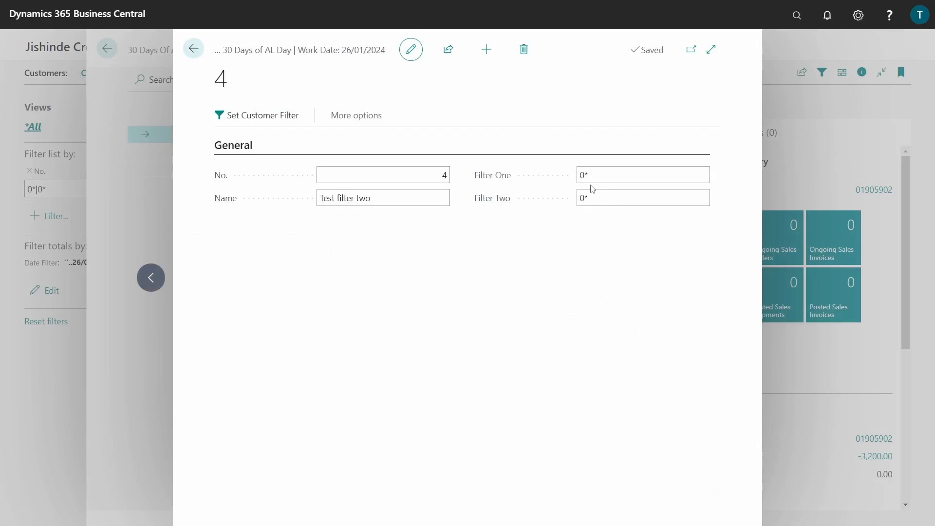
# Change Filter Two to 3* and rerun the customer filter, getting a count of 25.
pyautogui.click(584, 174)
pyautogui.click(584, 200)
pyautogui.click(584, 200)
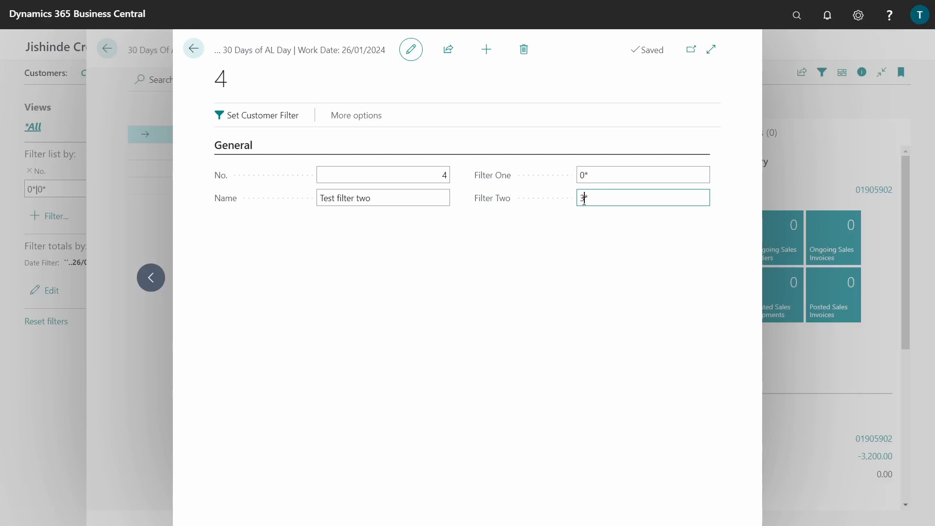
pyautogui.click(237, 111)
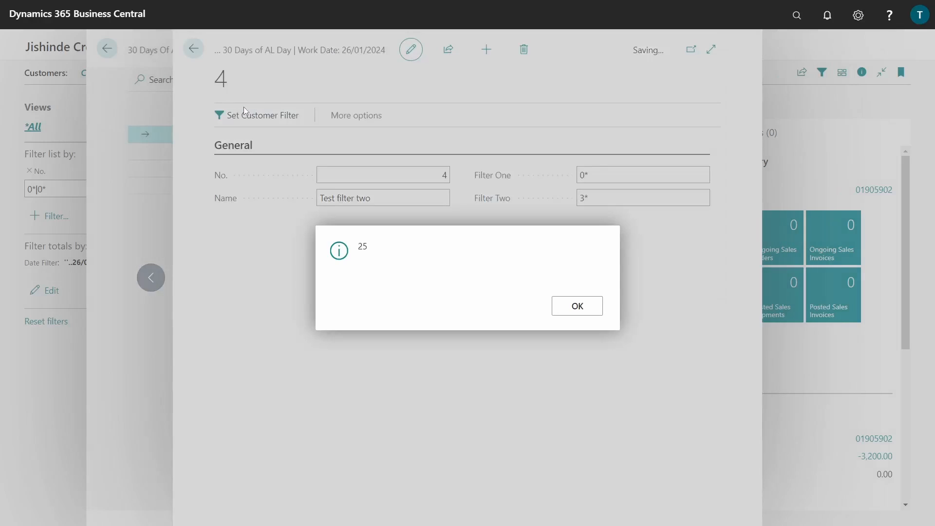
pyautogui.click(586, 314)
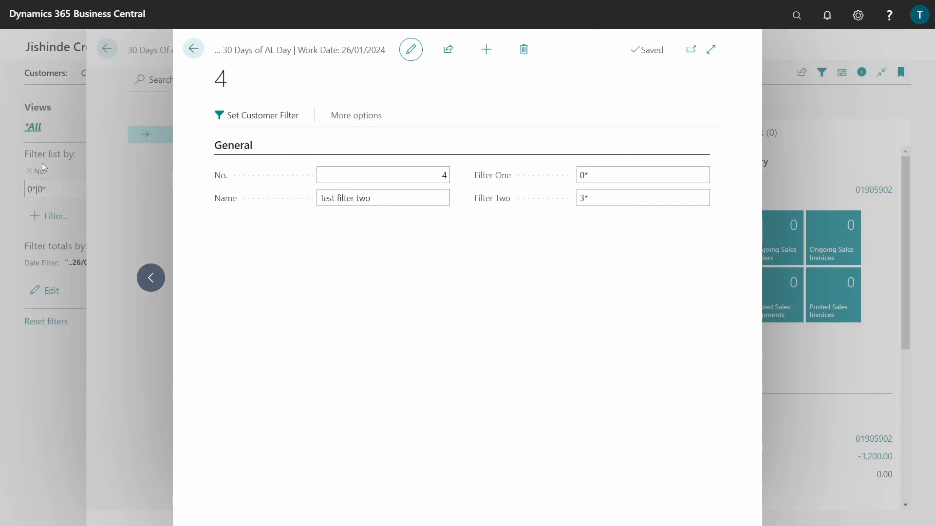
# Close the 30 Days Of AL list and return to the Customers list's No. filter 0*|0*.
pyautogui.click(192, 48)
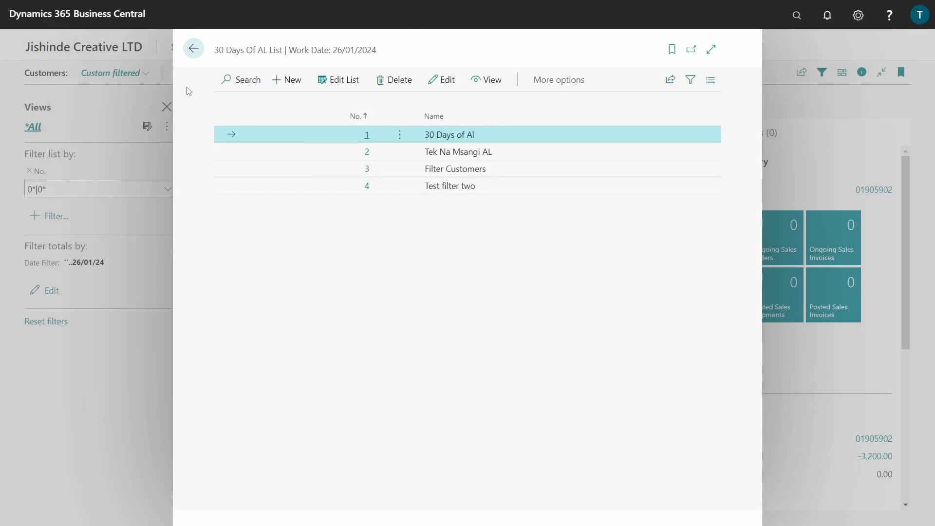
pyautogui.click(192, 48)
pyautogui.click(60, 186)
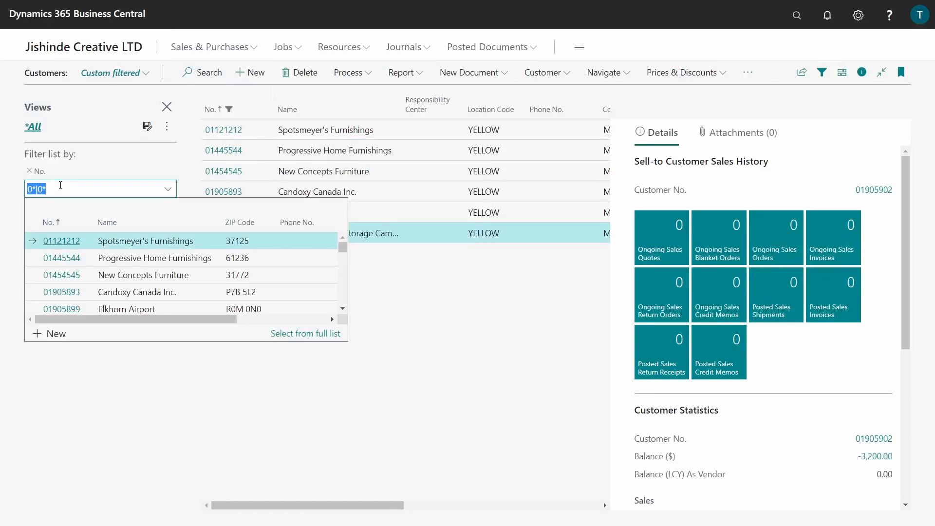
pyautogui.click(74, 186)
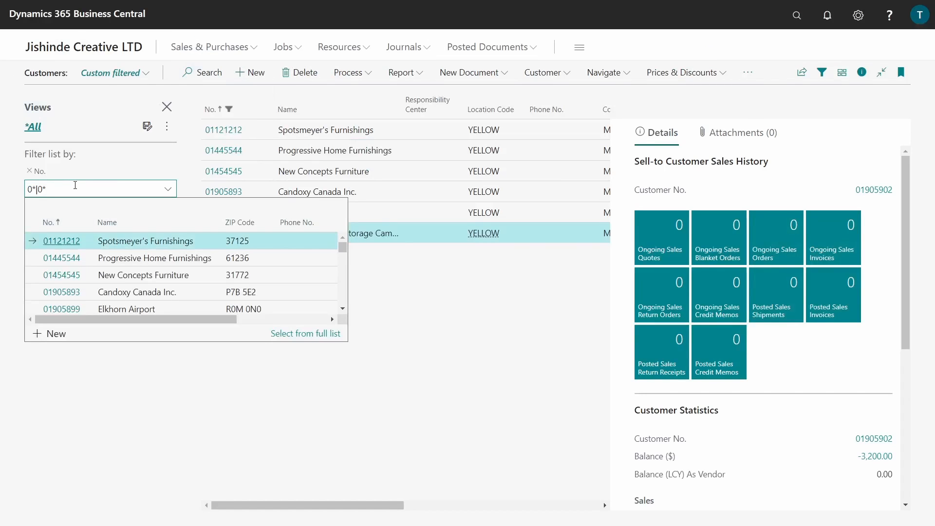